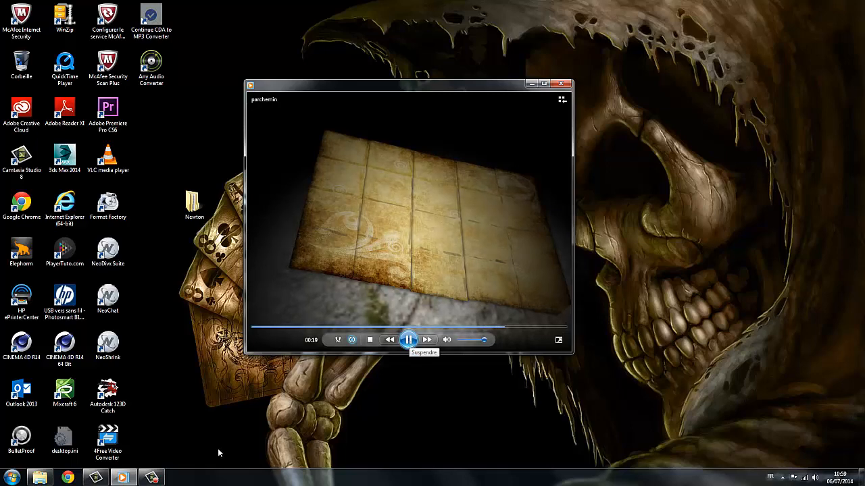
- View the source images vieux-papier-ou-parchemin-6871742.jpg and 95896673.jpg from the parchemin folder at full size
{"action": "left_click", "coordinate": [39, 478]}
{"action": "left_click", "coordinate": [372, 253]}
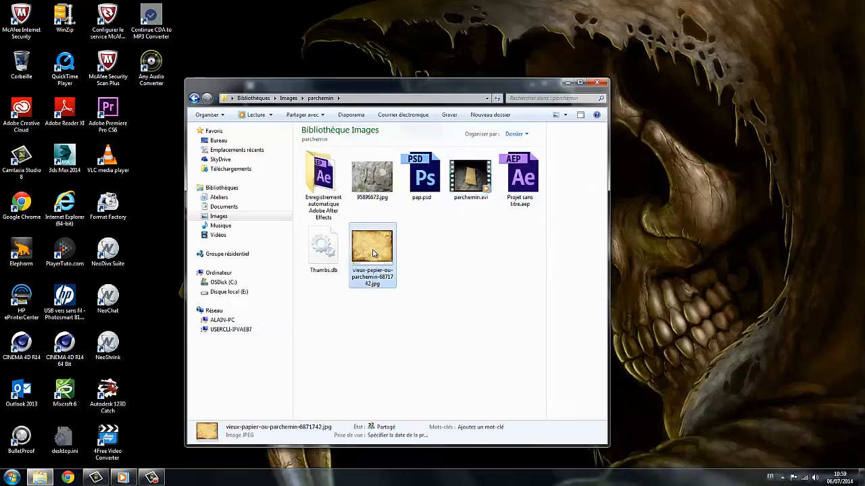
{"action": "left_click_drag", "start_coordinate": [372, 253], "coordinate": [579, 274]}
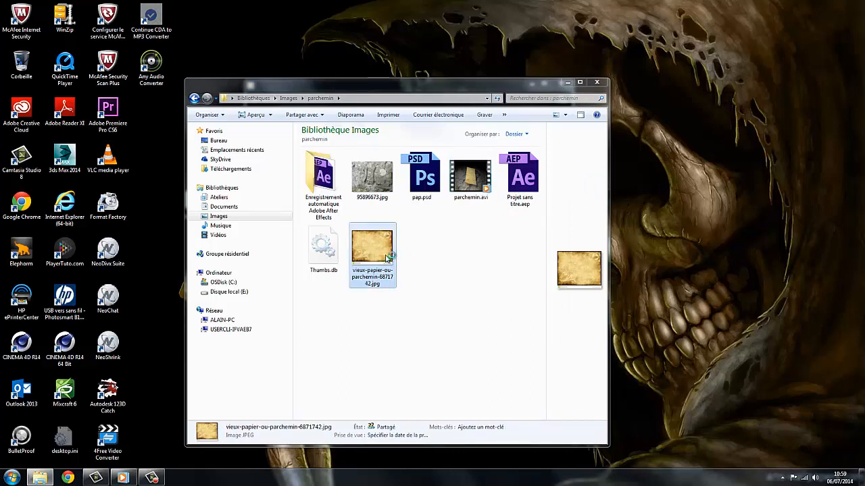
{"action": "double_click", "coordinate": [387, 259]}
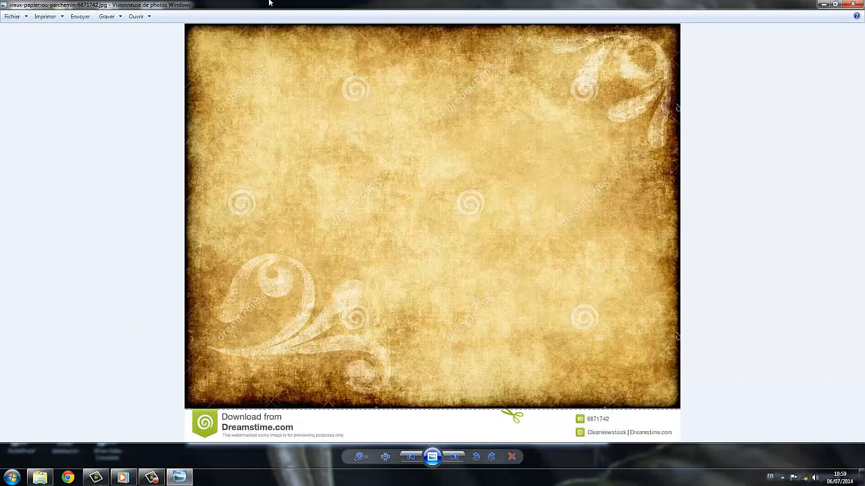
{"action": "left_click", "coordinate": [852, 5]}
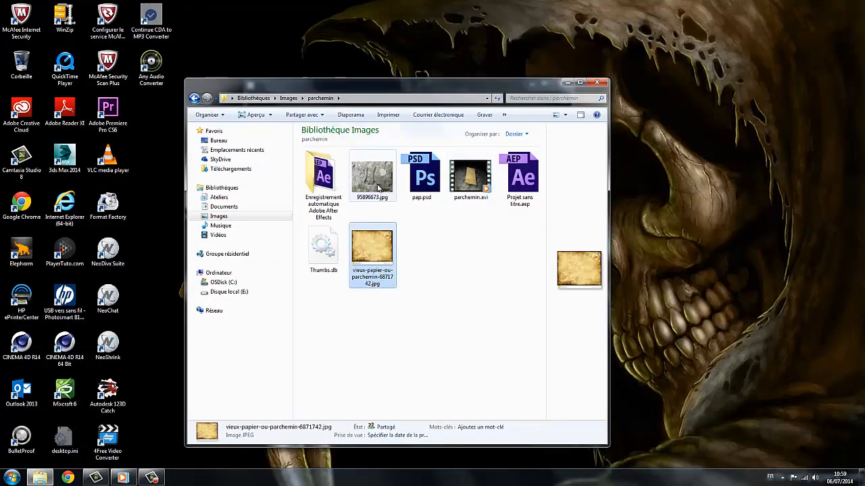
{"action": "double_click", "coordinate": [373, 189]}
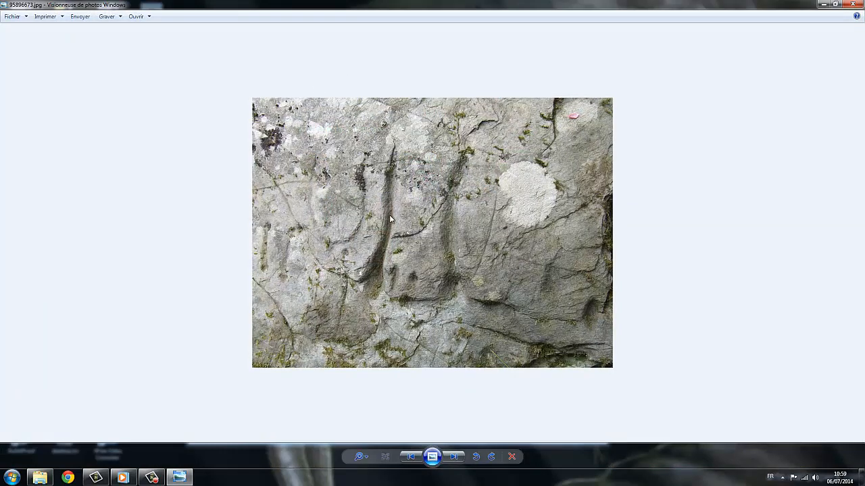
{"action": "left_click", "coordinate": [852, 4]}
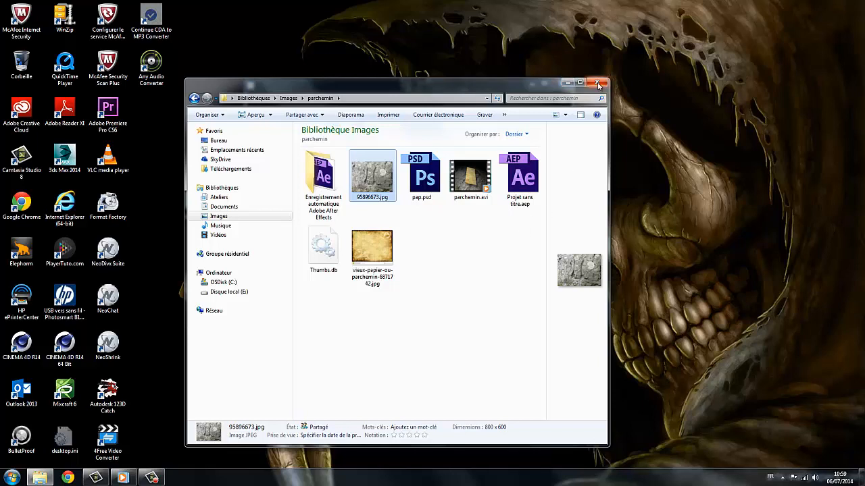
- Play parchemin.avi to review the finished parchment unfolding animation, and close the player
{"action": "double_click", "coordinate": [470, 175]}
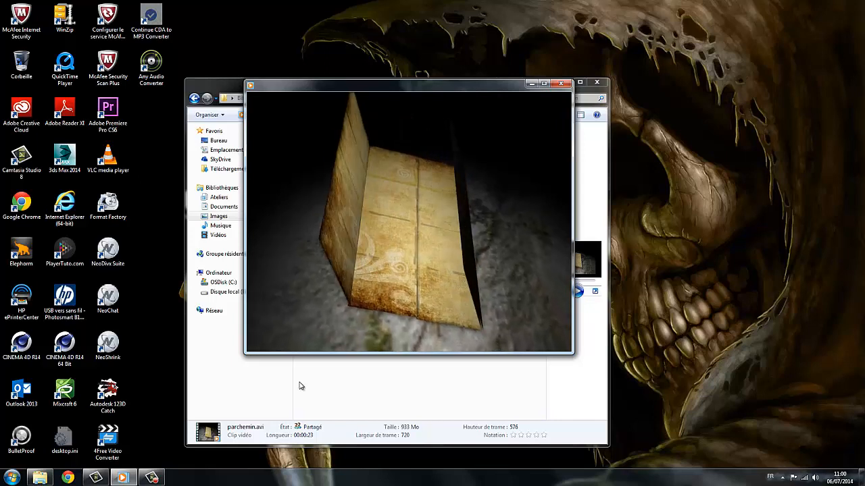
{"action": "mouse_move", "coordinate": [352, 340]}
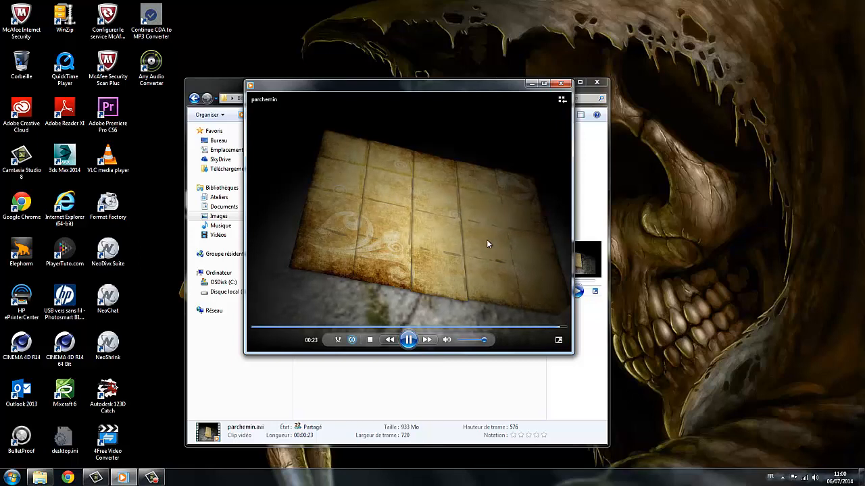
{"action": "left_click", "coordinate": [409, 340]}
{"action": "left_click", "coordinate": [560, 83]}
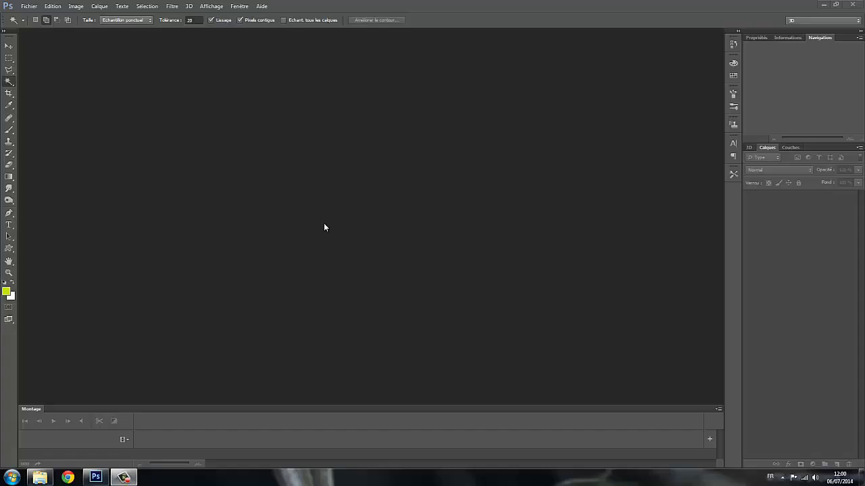
- In Photoshop, create a new 720 × 576 pixel document with the PAL D1/DV Grand écran preset and a white background
{"action": "left_click", "coordinate": [28, 7]}
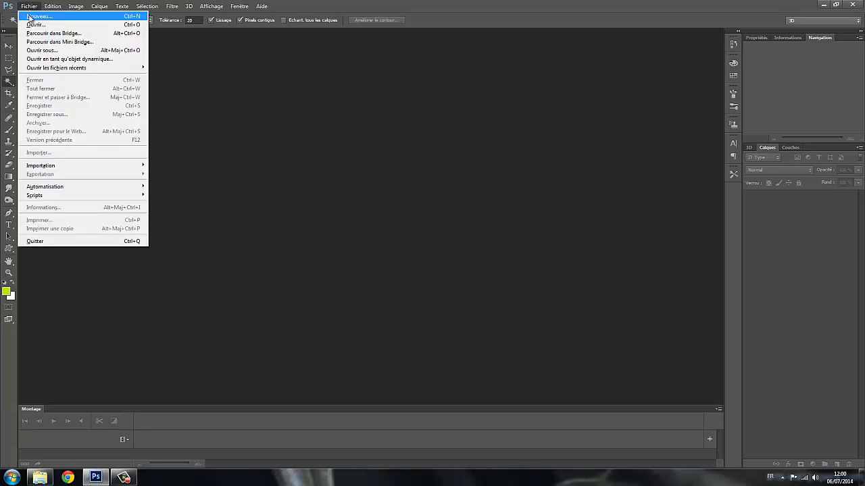
{"action": "left_click", "coordinate": [29, 17]}
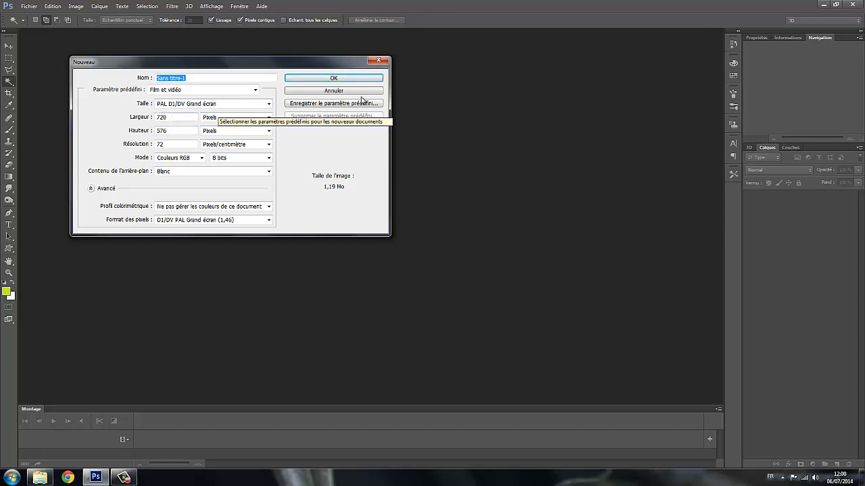
{"action": "left_click", "coordinate": [335, 80]}
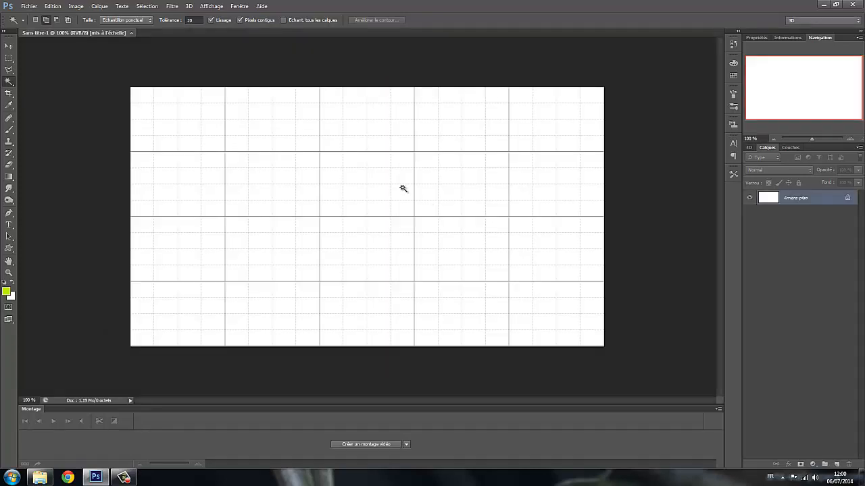
- Check the grid setting among the display extras
{"action": "left_click", "coordinate": [210, 7]}
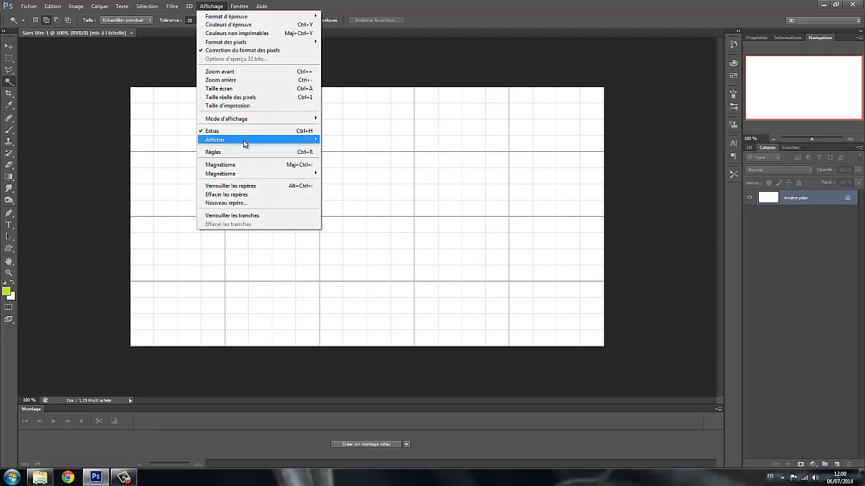
{"action": "mouse_move", "coordinate": [244, 140]}
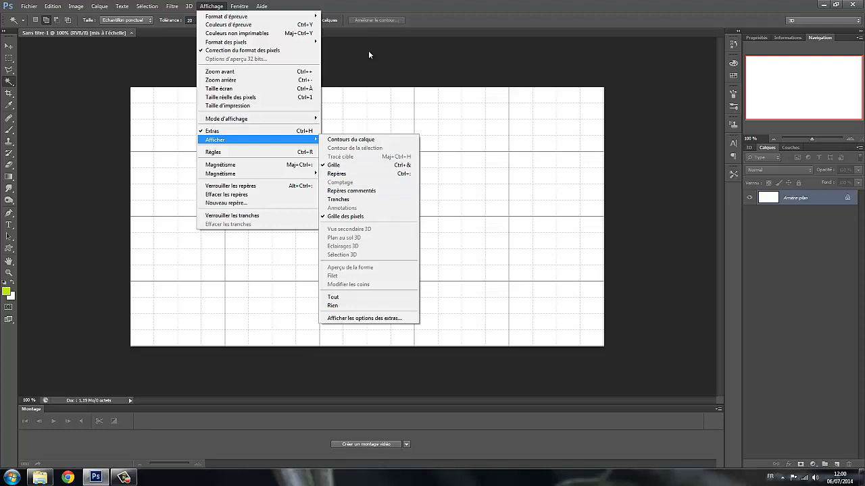
{"action": "left_click", "coordinate": [172, 47]}
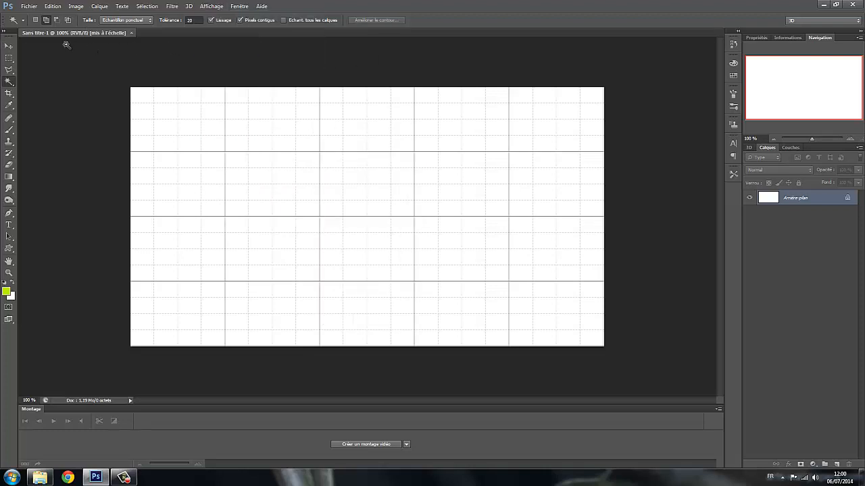
- Place vieux-papier-ou-parchemin-6871742.jpg and stretch it over the whole canvas, pushing its white footer strip below the lower edge
{"action": "left_click", "coordinate": [40, 478]}
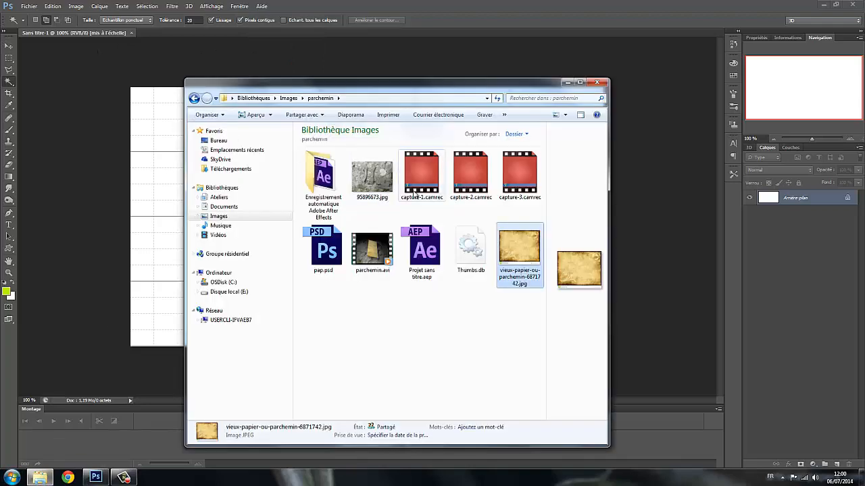
{"action": "left_click_drag", "start_coordinate": [520, 255], "coordinate": [174, 238]}
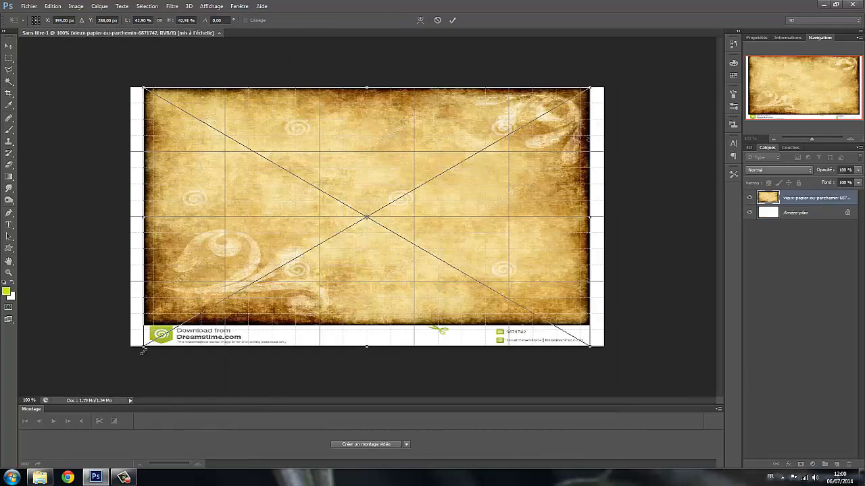
{"action": "left_click_drag", "start_coordinate": [142, 347], "coordinate": [131, 370]}
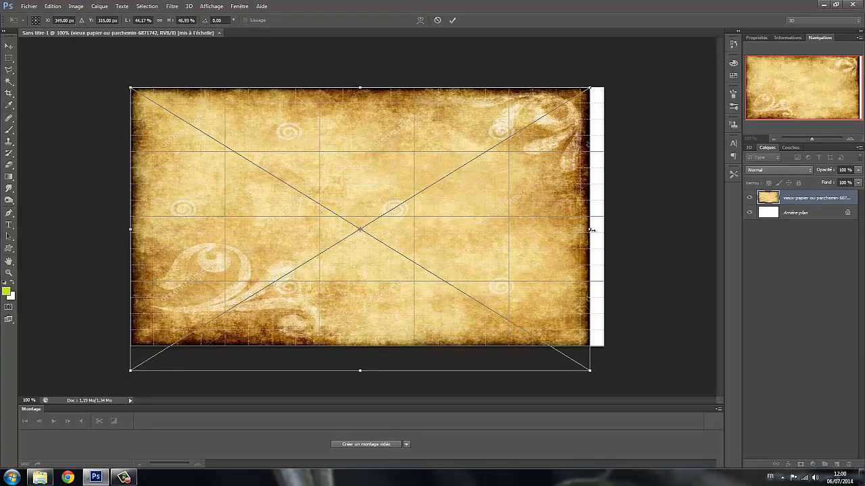
{"action": "left_click_drag", "start_coordinate": [589, 230], "coordinate": [608, 230]}
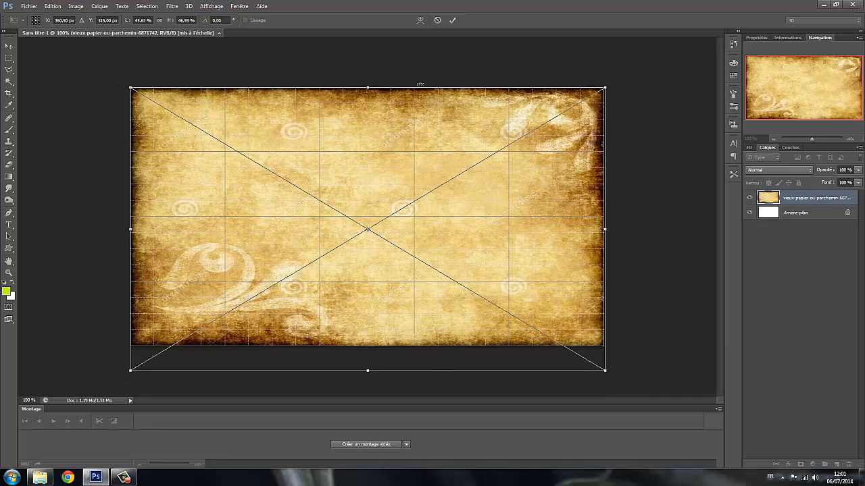
{"action": "left_click_drag", "start_coordinate": [367, 85], "coordinate": [367, 83]}
{"action": "left_click", "coordinate": [452, 20]}
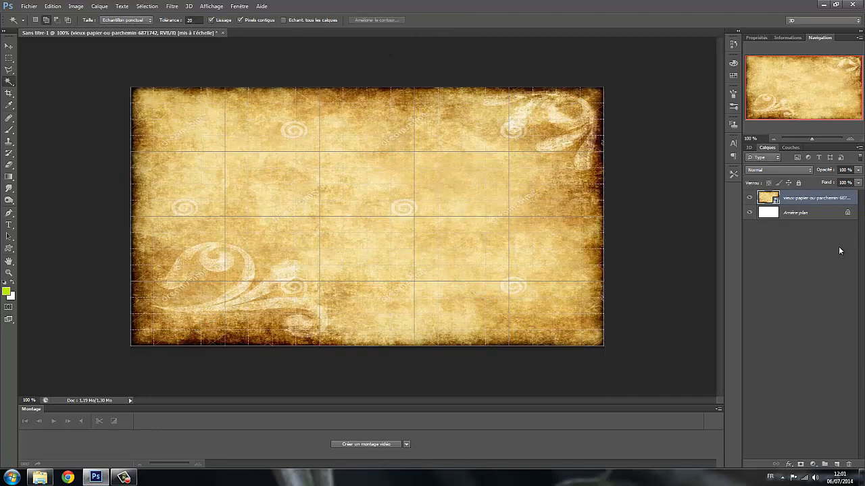
- Rasterize the parchment layer and add a new empty layer above it
{"action": "right_click", "coordinate": [805, 200]}
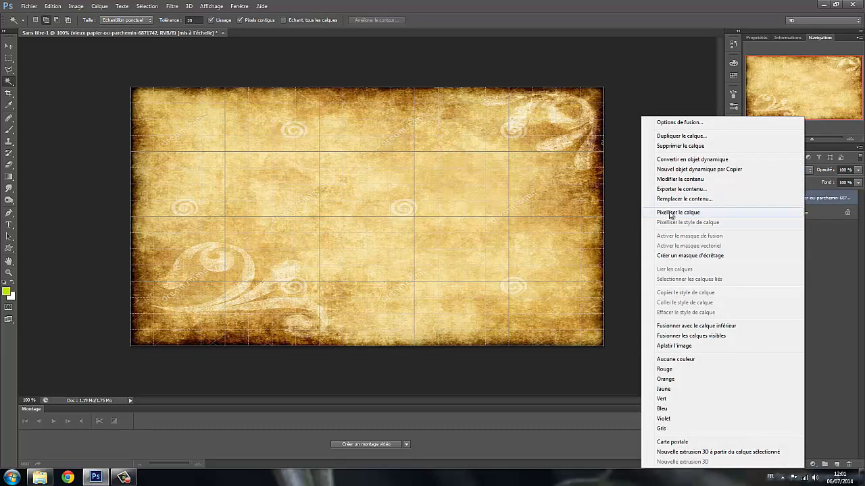
{"action": "left_click", "coordinate": [670, 211]}
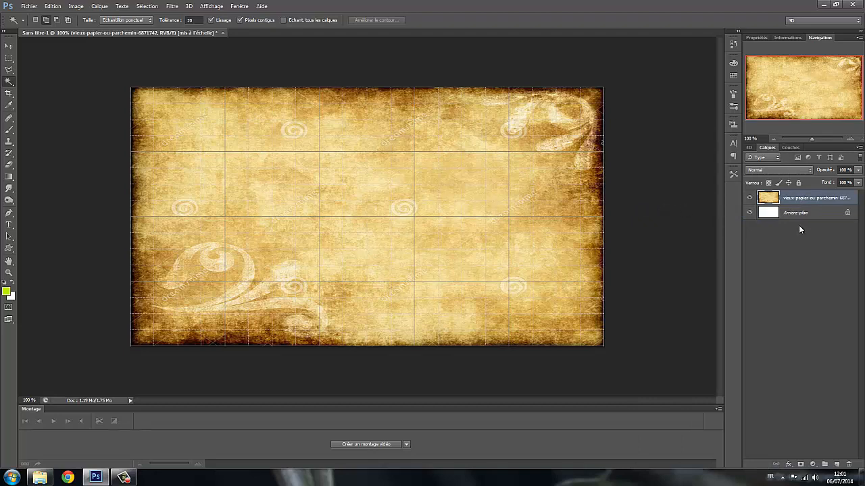
{"action": "left_click", "coordinate": [836, 464]}
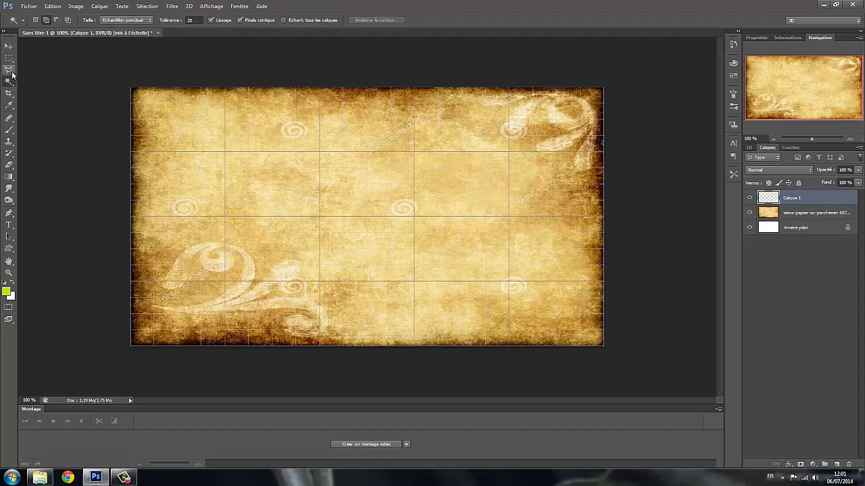
- Select the leftmost grid column over the full canvas height with the Polygonal Lasso
{"action": "left_click", "coordinate": [11, 72]}
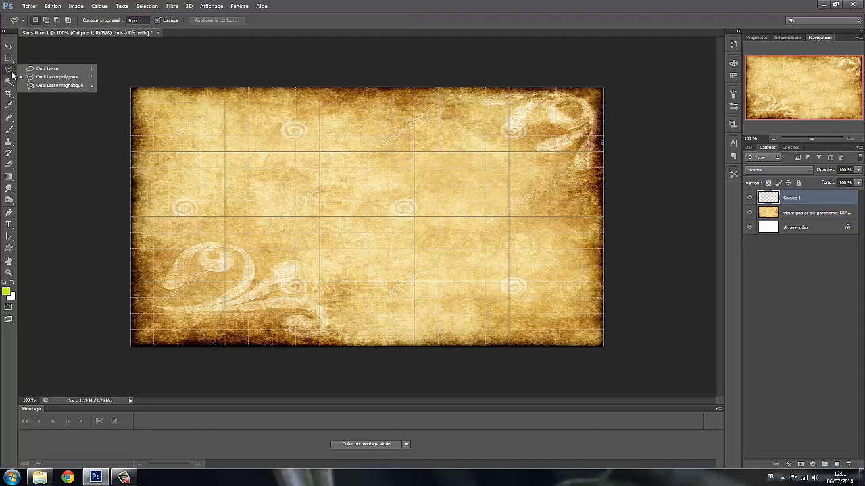
{"action": "left_click", "coordinate": [48, 77]}
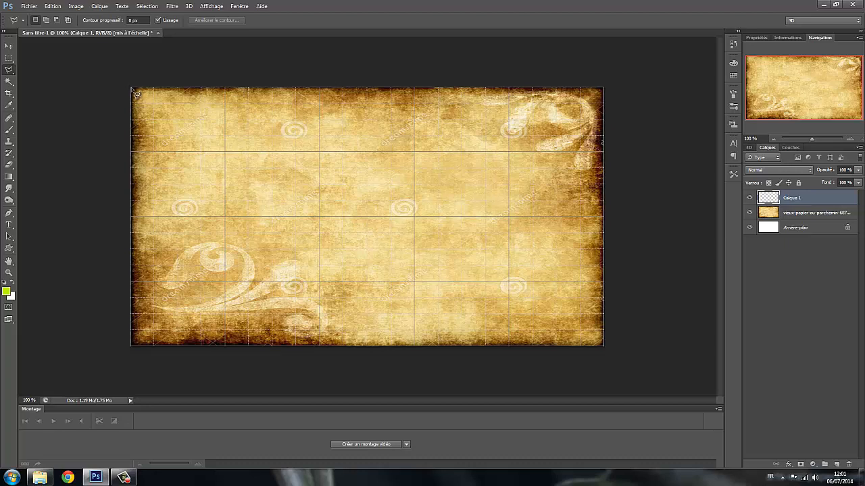
{"action": "left_click", "coordinate": [205, 89]}
{"action": "left_click", "coordinate": [226, 89]}
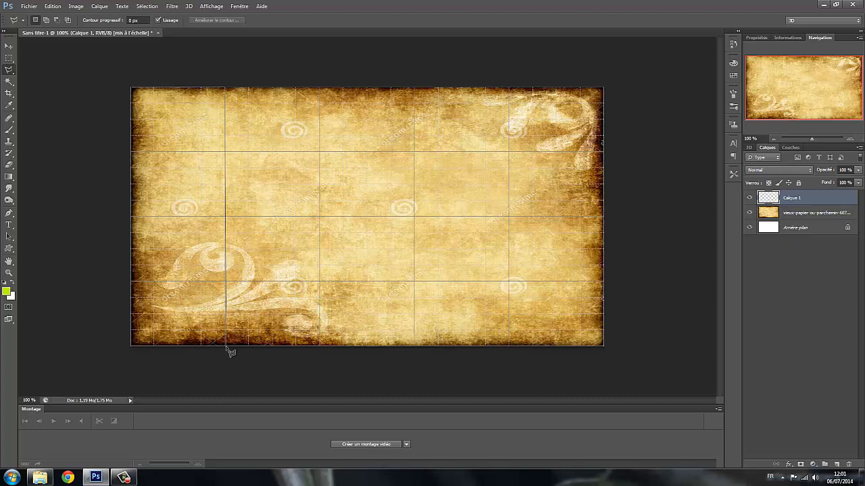
{"action": "left_click", "coordinate": [132, 346]}
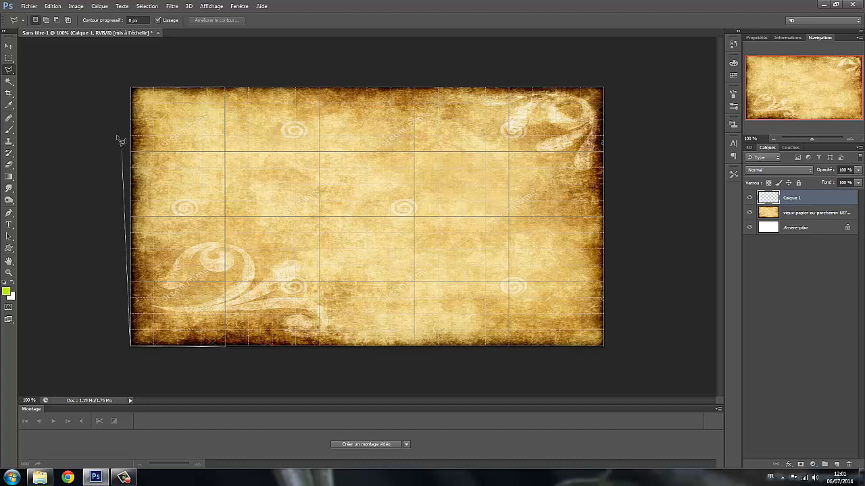
{"action": "double_click", "coordinate": [132, 88]}
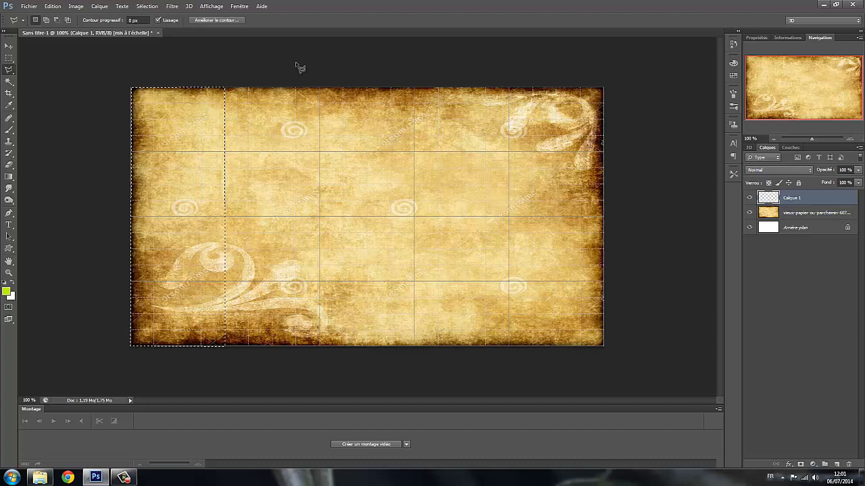
- Fill the selected column with the green foreground colour at 100% opacity in Normal mode, and deselect it
{"action": "left_click", "coordinate": [53, 7]}
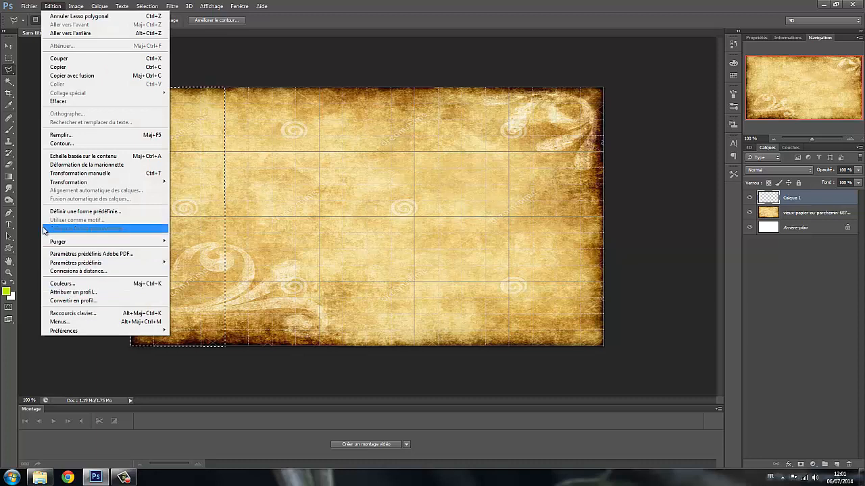
{"action": "left_click", "coordinate": [57, 135]}
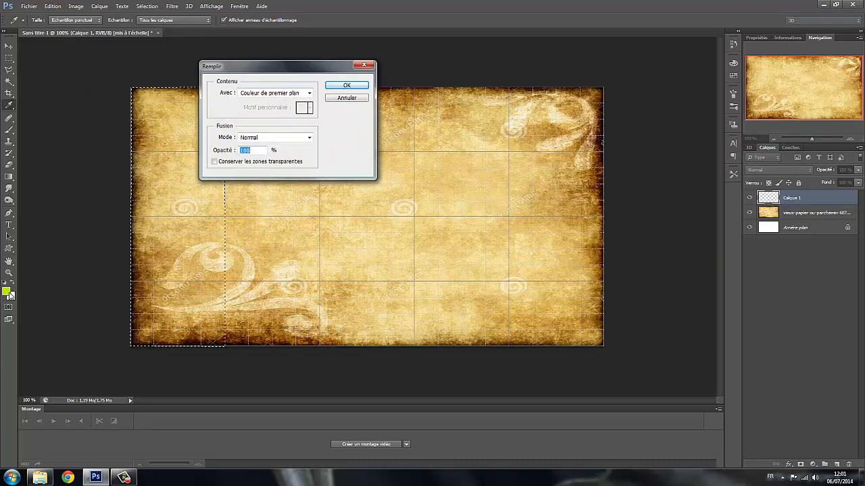
{"action": "left_click", "coordinate": [345, 87]}
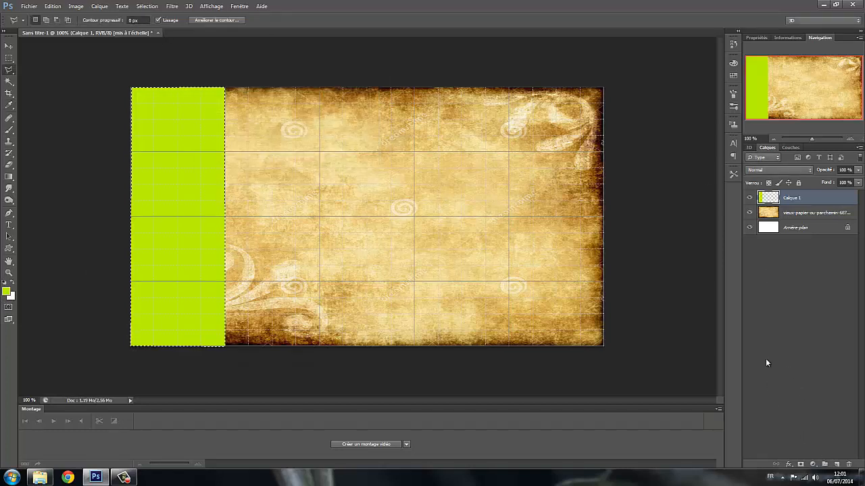
{"action": "left_click", "coordinate": [146, 6]}
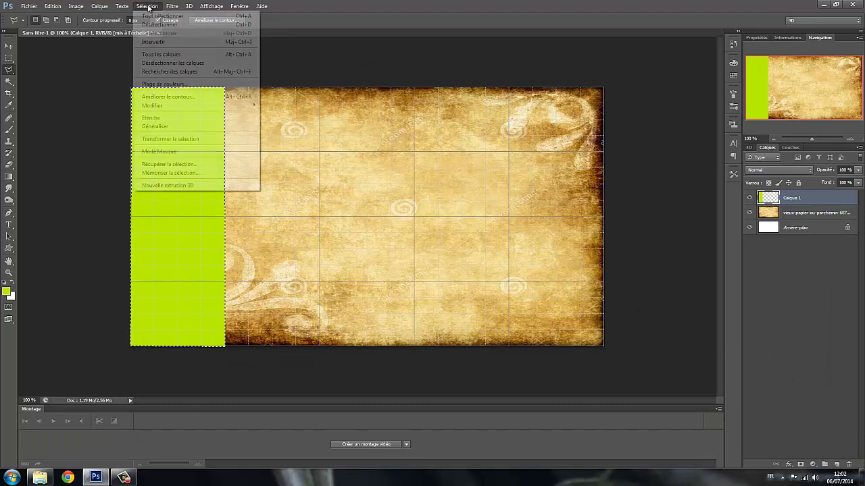
{"action": "left_click", "coordinate": [159, 25]}
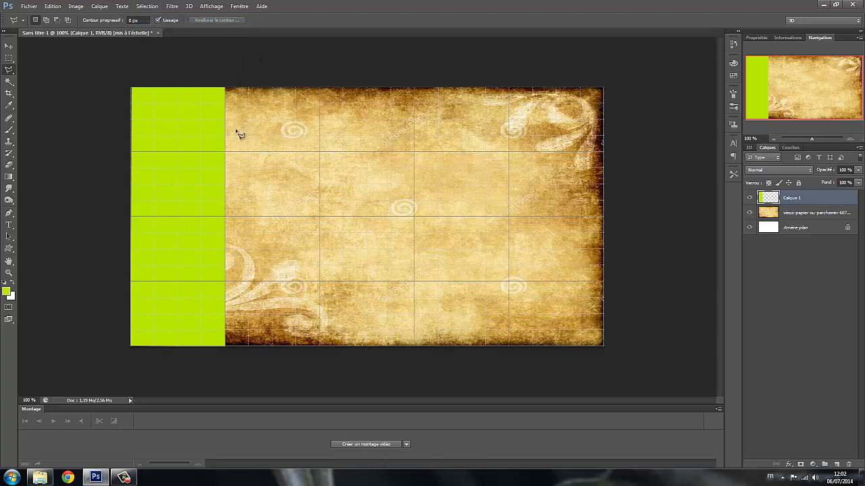
- Select the green column with the Magic Wand and cut the parchment beneath it onto its own layer with Layer via Cut
{"action": "left_click", "coordinate": [8, 81]}
{"action": "left_click", "coordinate": [164, 126]}
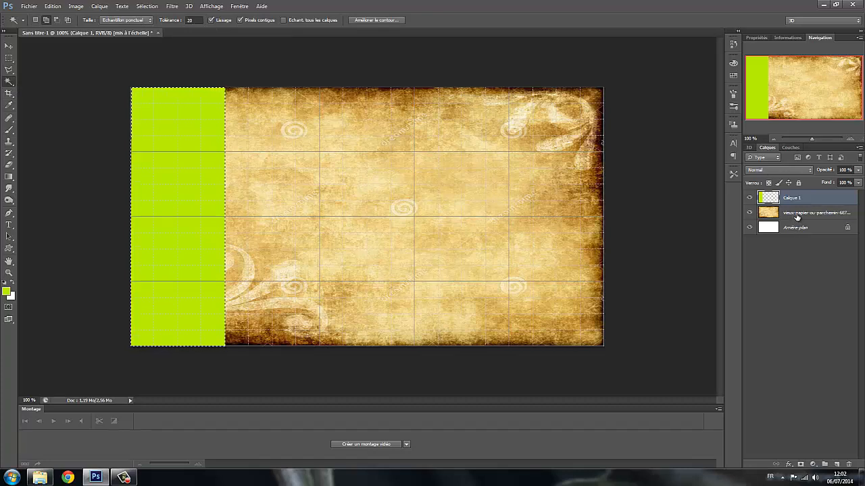
{"action": "left_click", "coordinate": [797, 214]}
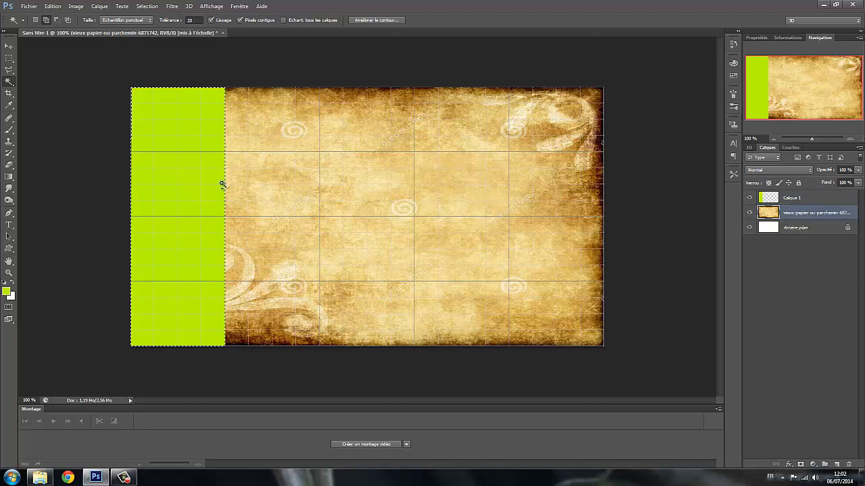
{"action": "right_click", "coordinate": [183, 197]}
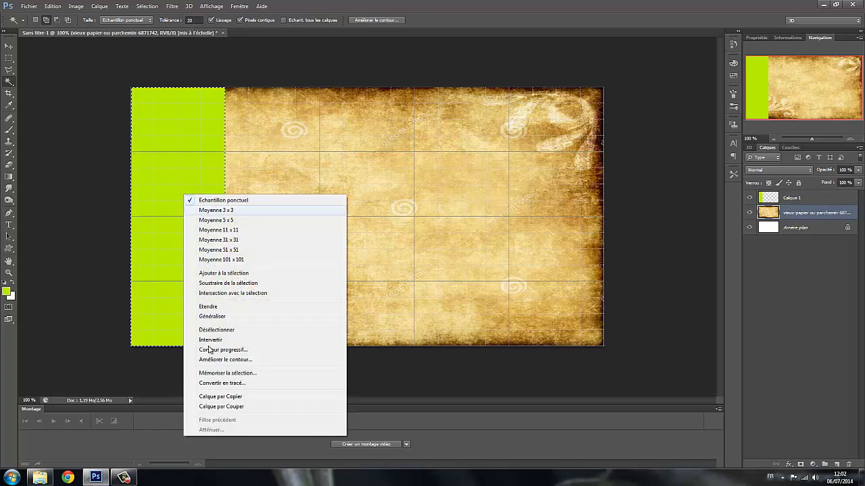
{"action": "left_click", "coordinate": [217, 407]}
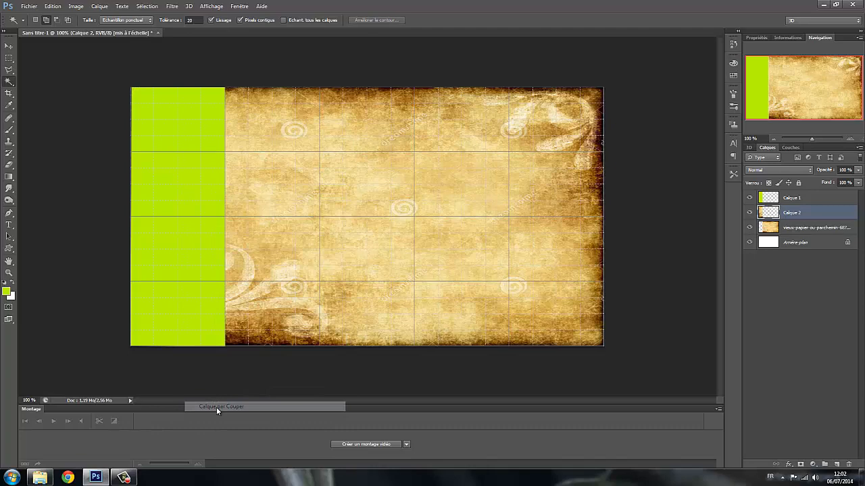
- Hide the green column, remaining parchment and background layers to isolate the cut strip, and rename its layer c1
{"action": "left_click", "coordinate": [748, 197]}
{"action": "left_click", "coordinate": [749, 227]}
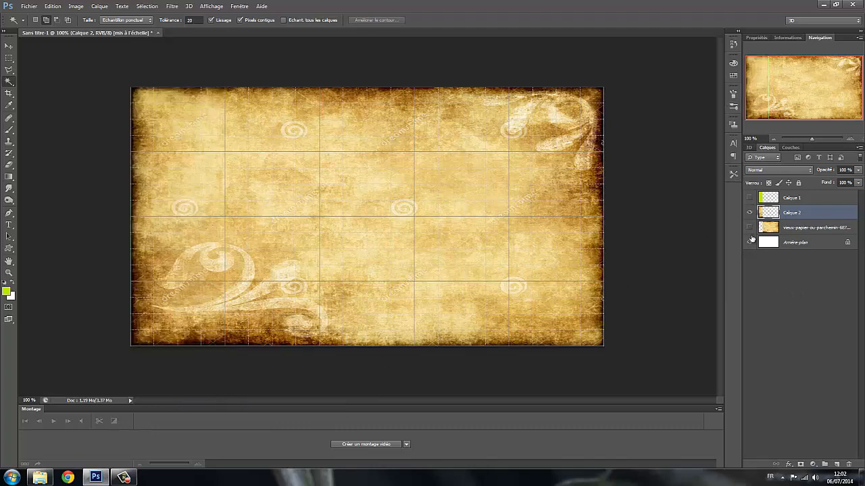
{"action": "left_click", "coordinate": [749, 242]}
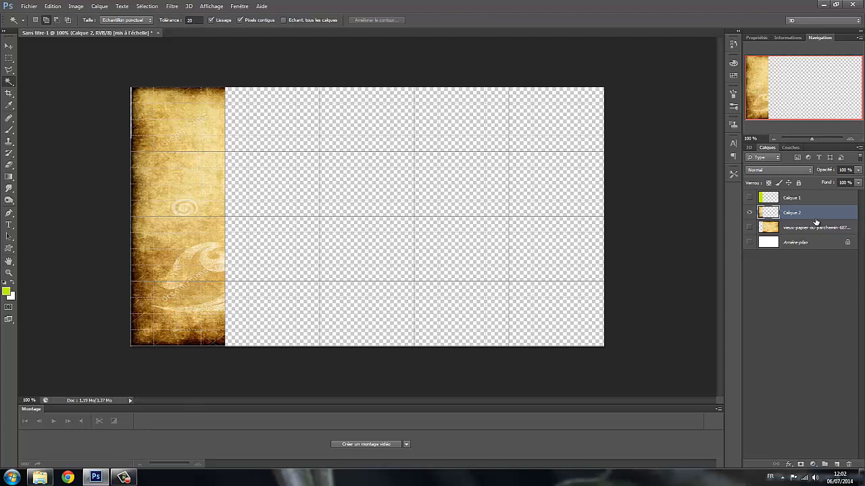
{"action": "double_click", "coordinate": [792, 214]}
{"action": "type", "text": "c1"}
{"action": "key", "text": "Return"}
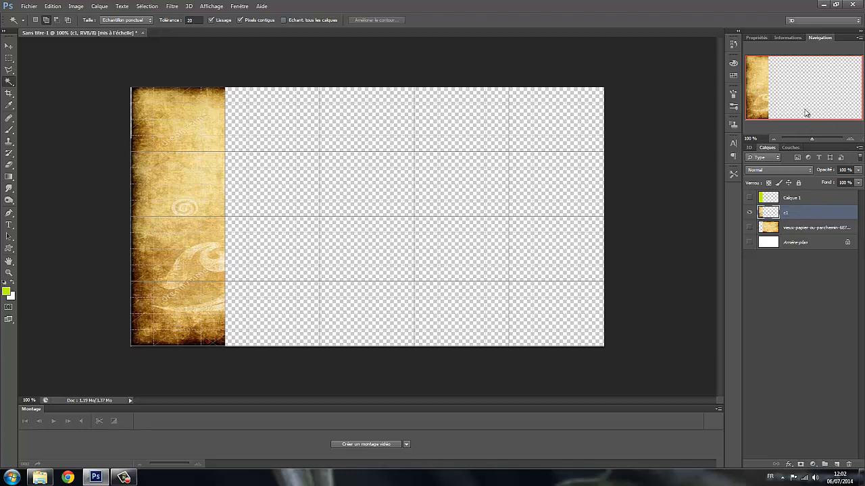
- Show the parchment, background and green column layers again, and hide the c1 layer
{"action": "left_click", "coordinate": [769, 310]}
{"action": "left_click_drag", "start_coordinate": [748, 230], "coordinate": [749, 245]}
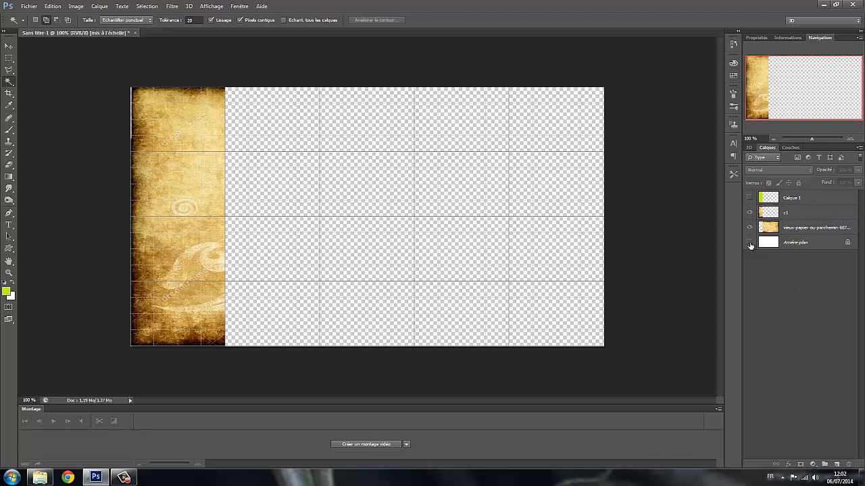
{"action": "left_click", "coordinate": [747, 213]}
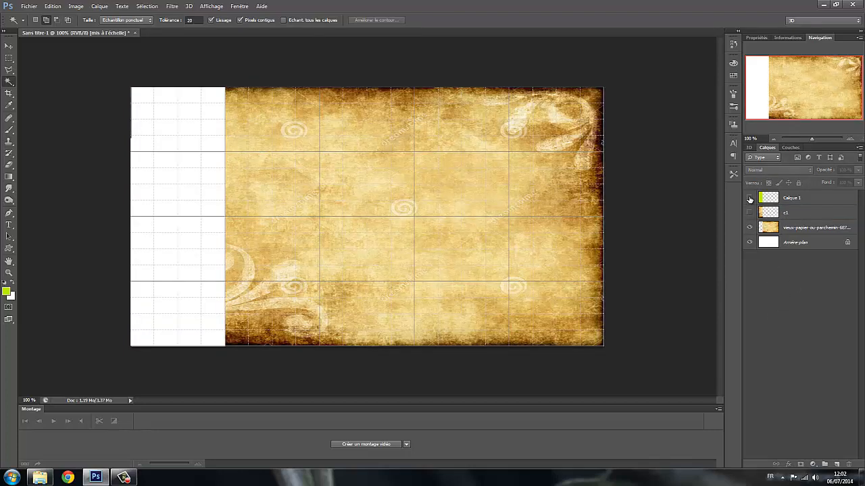
{"action": "left_click", "coordinate": [749, 199]}
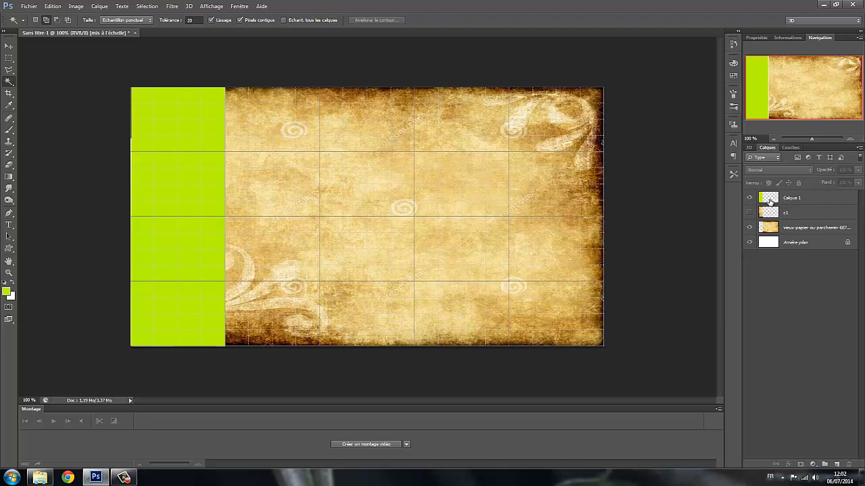
- Move the green column on Calque 1 so it exactly covers the second grid column
{"action": "left_click", "coordinate": [770, 200]}
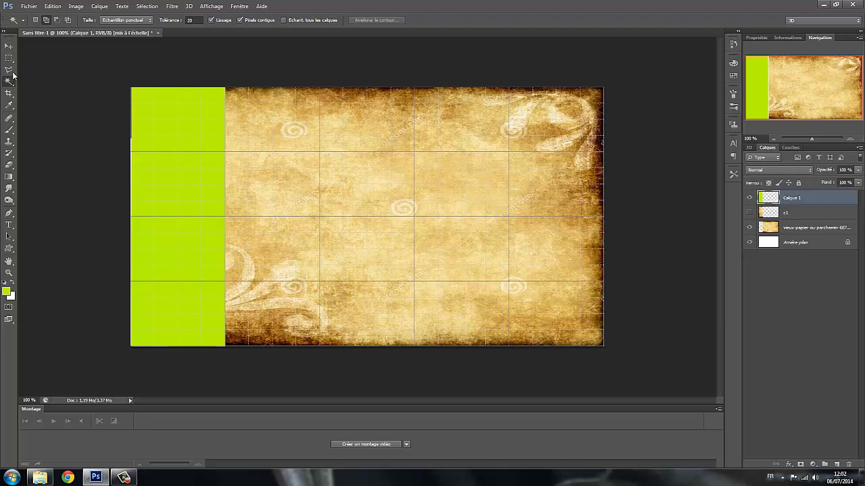
{"action": "left_click", "coordinate": [8, 47]}
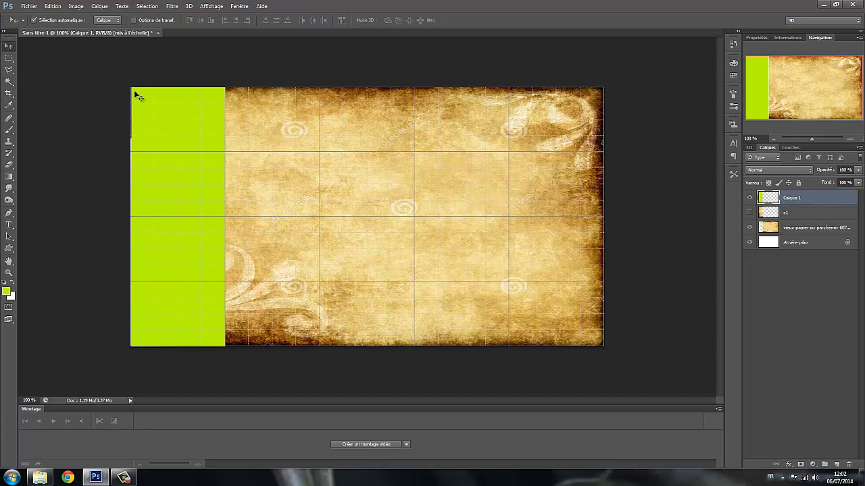
{"action": "left_click_drag", "start_coordinate": [162, 122], "coordinate": [255, 123]}
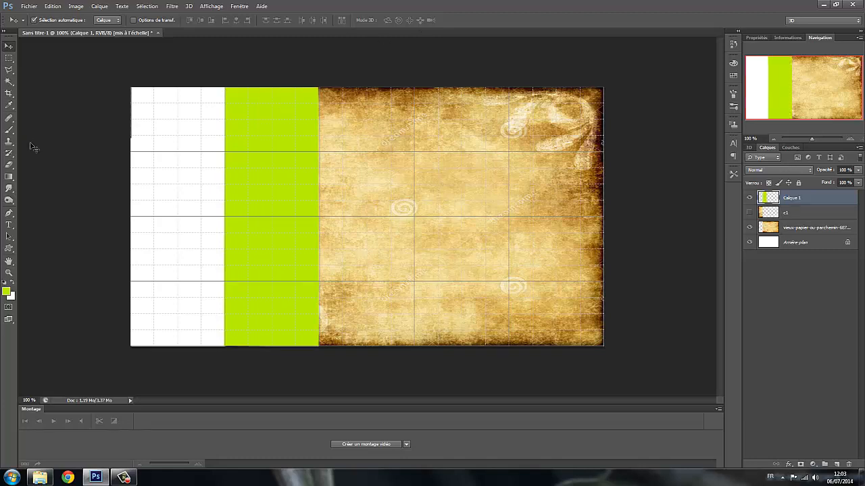
- Select the green column with the Magic Wand, cut the second parchment strip onto a new layer and name it c2
{"action": "left_click", "coordinate": [8, 82]}
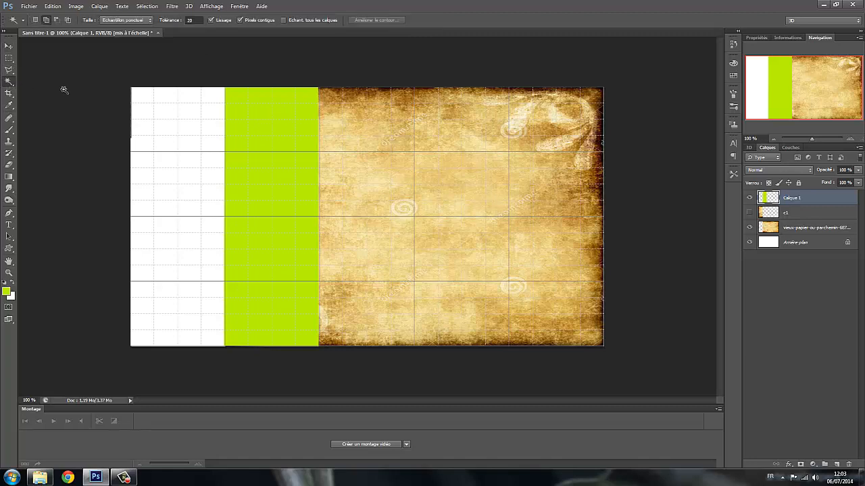
{"action": "left_click", "coordinate": [269, 188]}
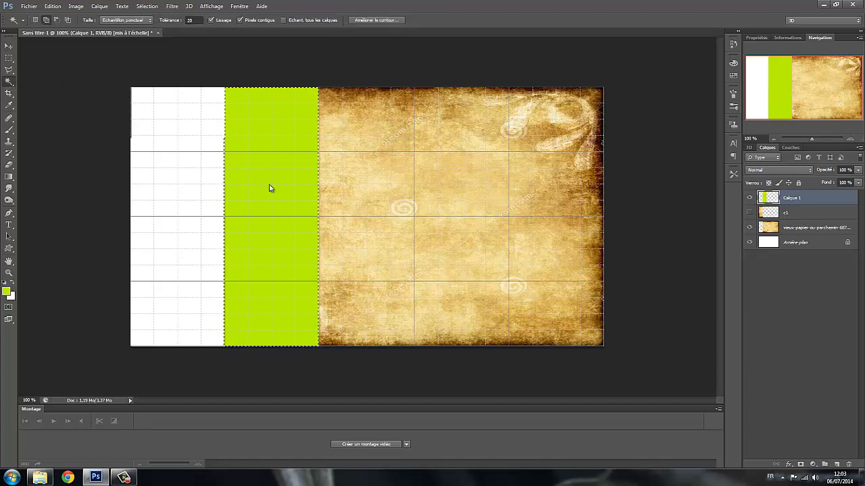
{"action": "left_click", "coordinate": [796, 232]}
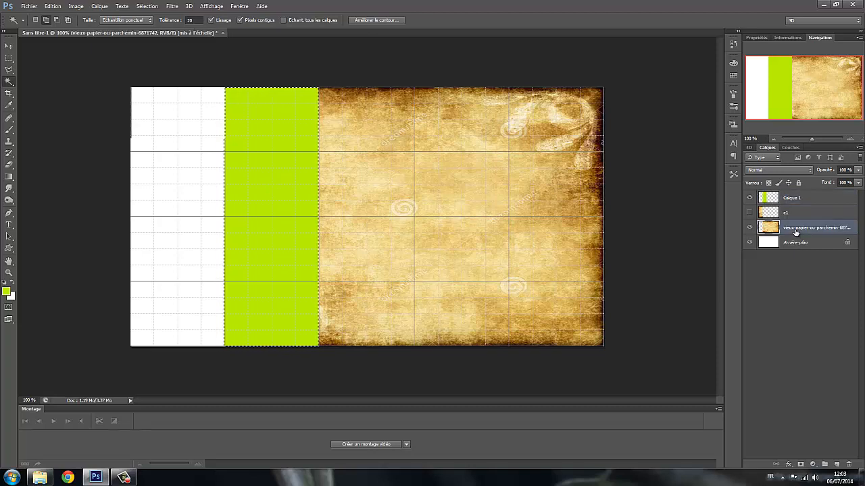
{"action": "right_click", "coordinate": [274, 203]}
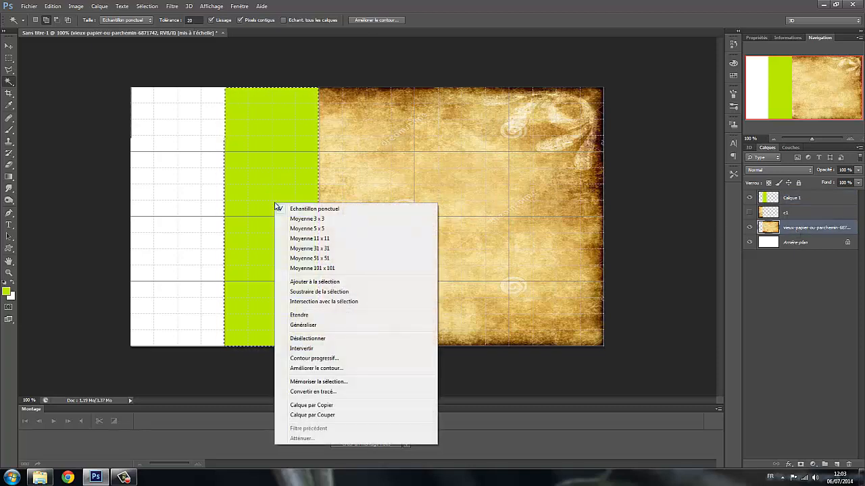
{"action": "left_click", "coordinate": [307, 416]}
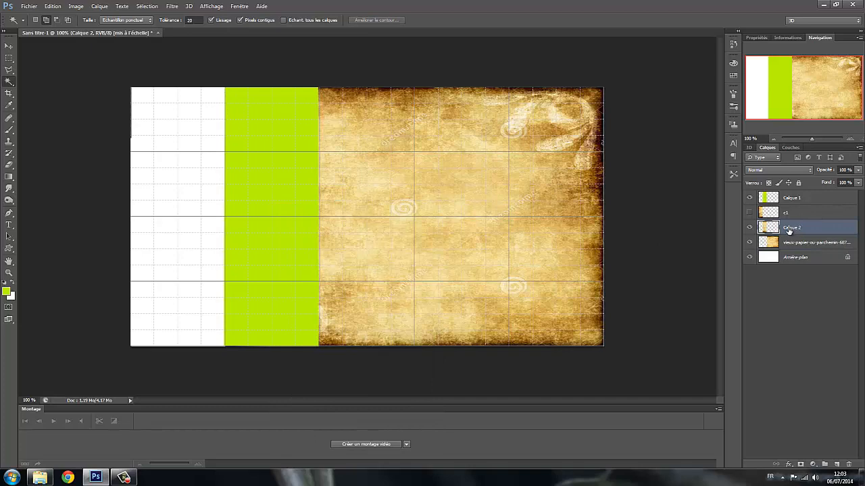
{"action": "double_click", "coordinate": [790, 228]}
{"action": "type", "text": "c2"}
- Move the green column about 4 cm to the right, aligning it over the fourth grid column
{"action": "left_click", "coordinate": [8, 46]}
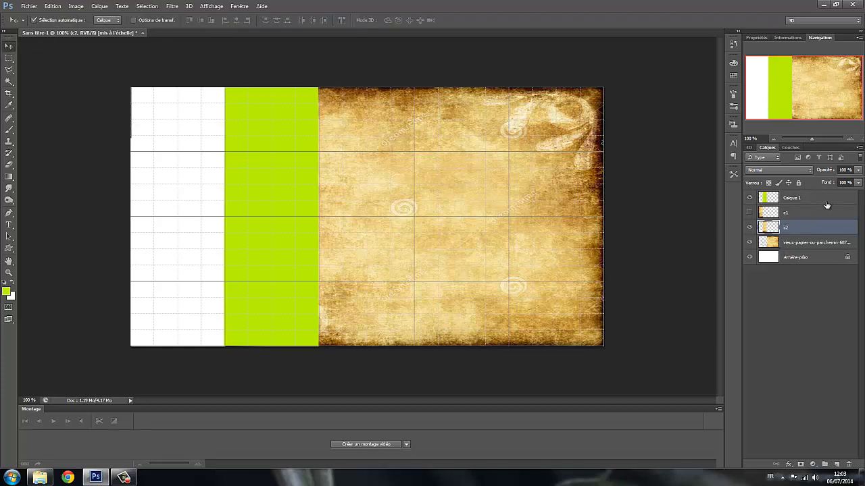
{"action": "left_click", "coordinate": [807, 198]}
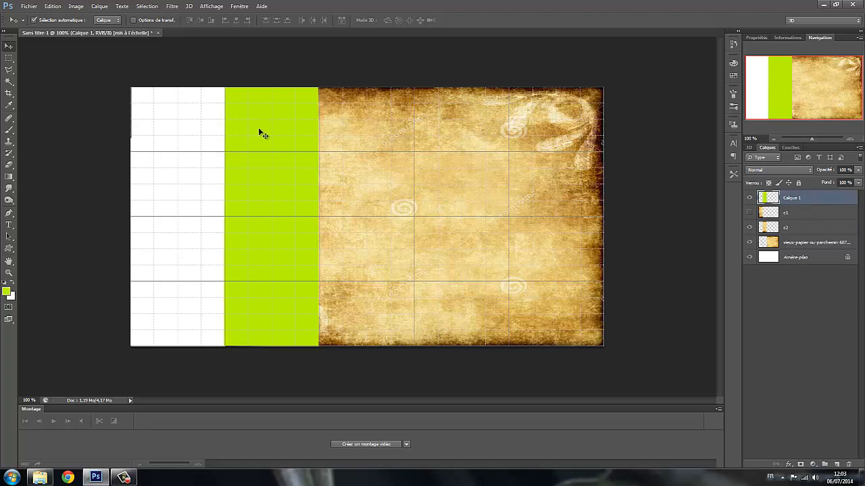
{"action": "left_click_drag", "start_coordinate": [263, 132], "coordinate": [451, 131]}
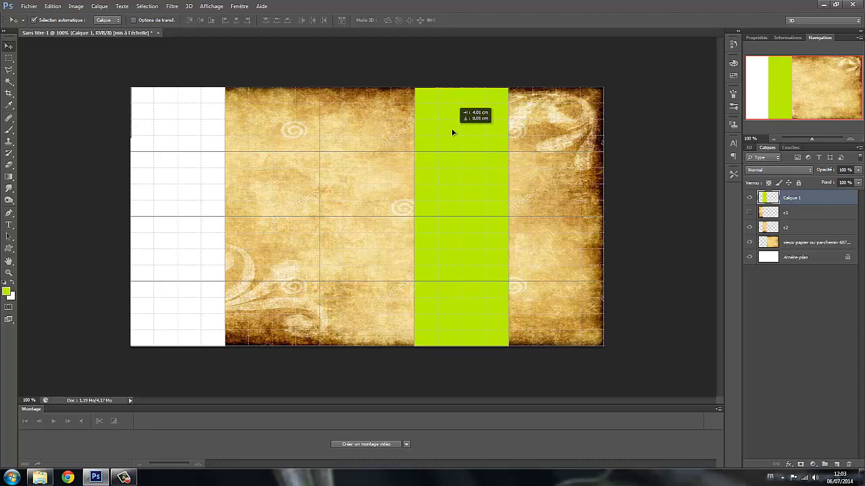
{"action": "mouse_move", "coordinate": [451, 130]}
{"action": "left_mouse_down"}
{"action": "mouse_move", "coordinate": [477, 135]}
{"action": "mouse_move", "coordinate": [453, 130]}
{"action": "left_mouse_up"}
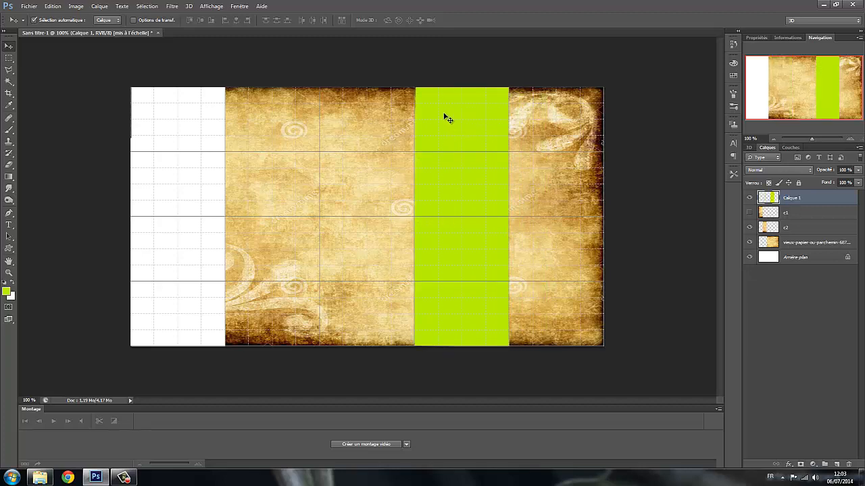
- Select the green column's area with the Magic Wand and cut the fourth parchment strip onto a new layer
{"action": "left_click", "coordinate": [9, 81]}
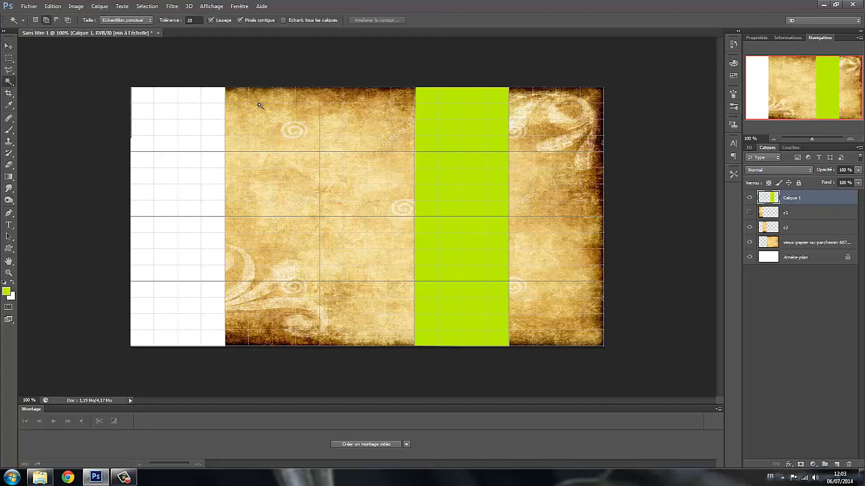
{"action": "left_click", "coordinate": [463, 199]}
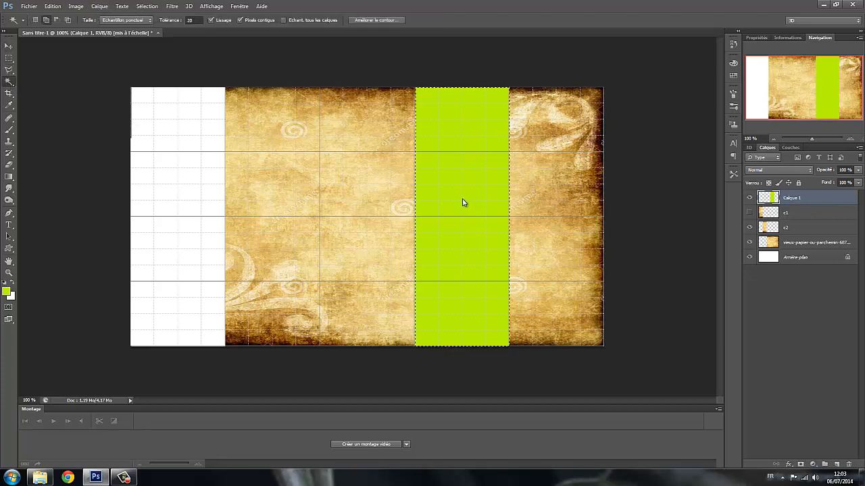
{"action": "left_click", "coordinate": [796, 244]}
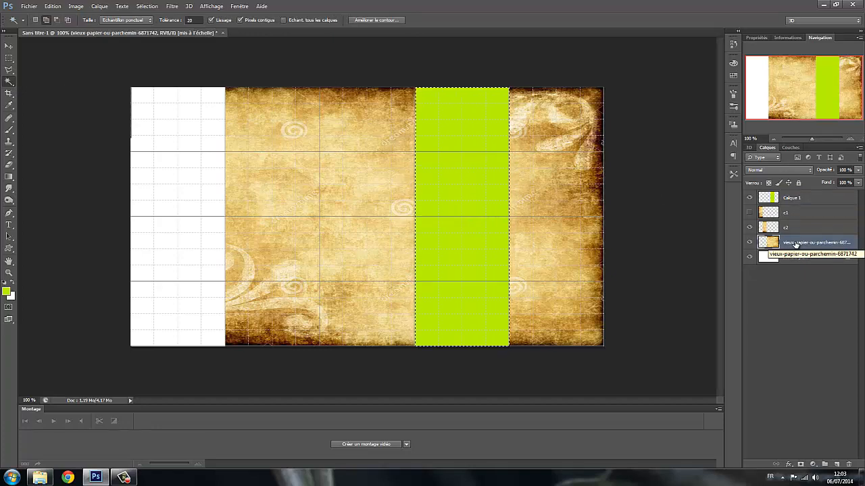
{"action": "right_click", "coordinate": [473, 245]}
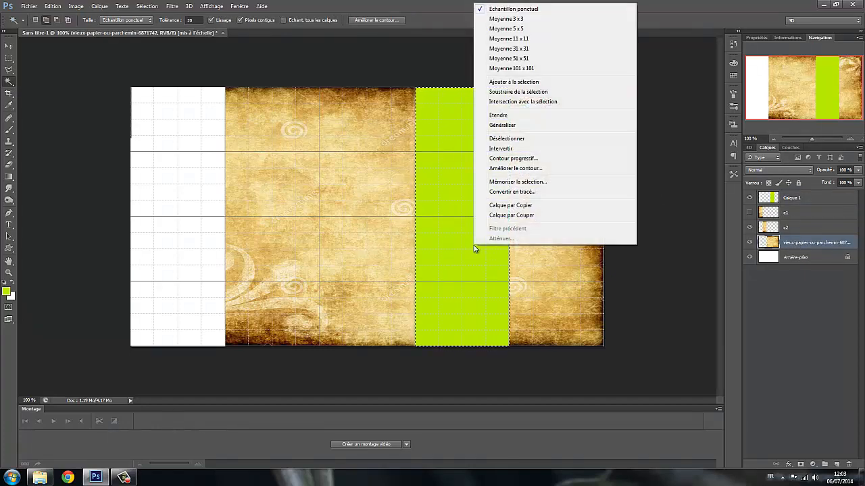
{"action": "left_click", "coordinate": [496, 216]}
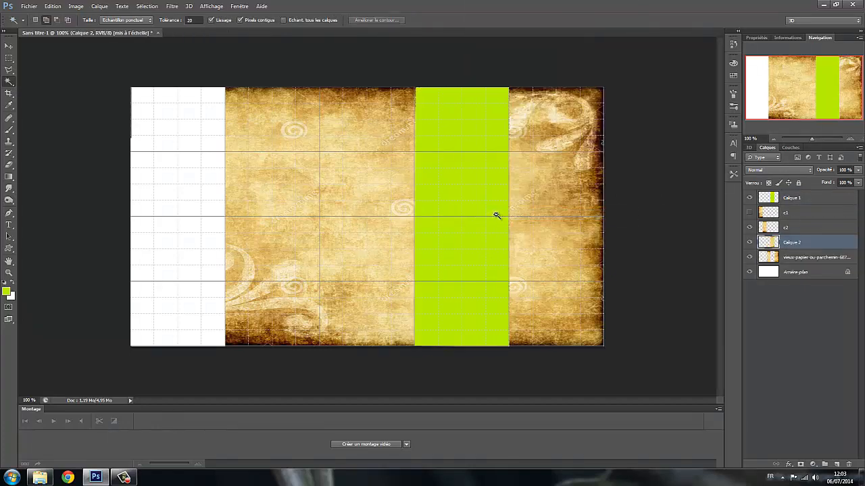
- Move the green column on Calque 1 over the fifth grid column at the canvas's right edge
{"action": "key", "text": "v"}
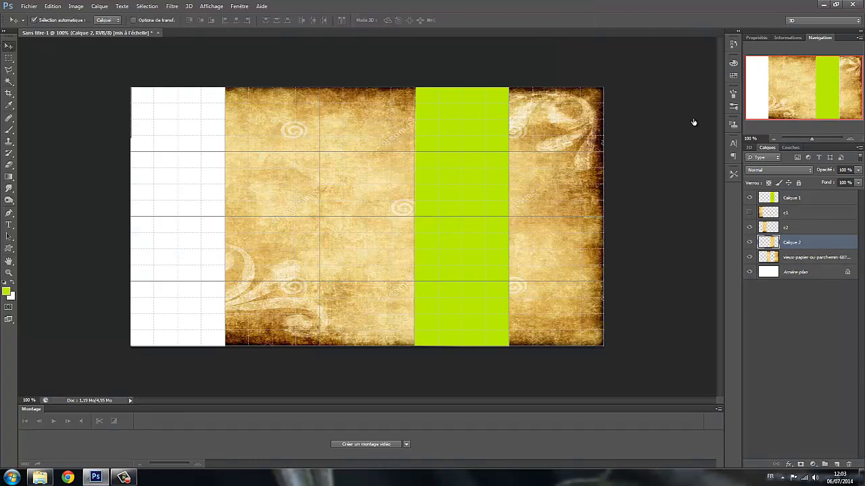
{"action": "left_click", "coordinate": [798, 199]}
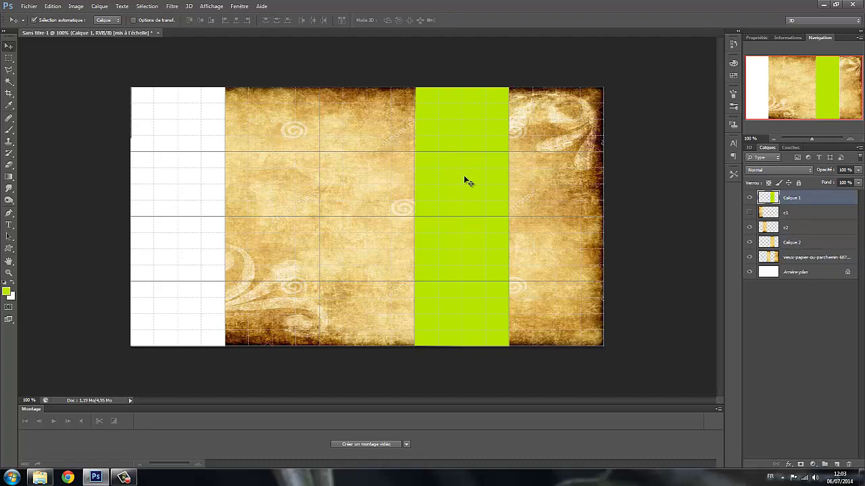
{"action": "left_click_drag", "start_coordinate": [465, 179], "coordinate": [559, 179]}
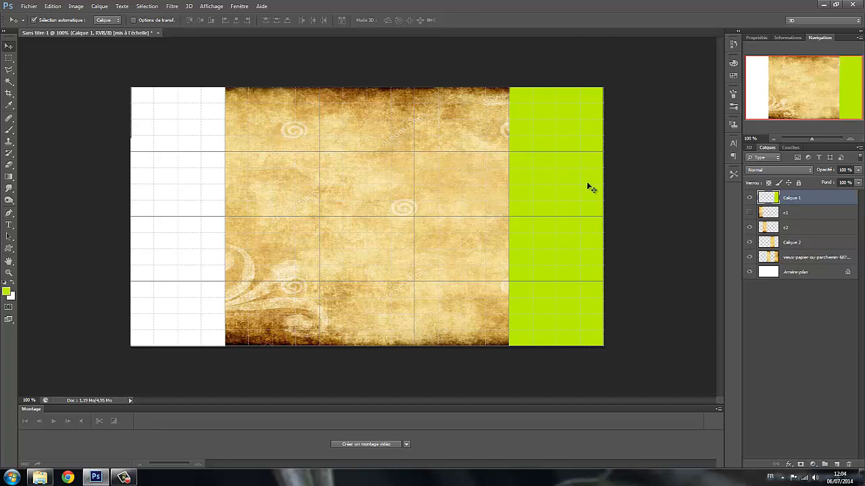
- Select the green column's area with the Magic Wand and cut the fifth parchment strip onto a new layer
{"action": "left_click", "coordinate": [11, 82]}
{"action": "left_click", "coordinate": [550, 249]}
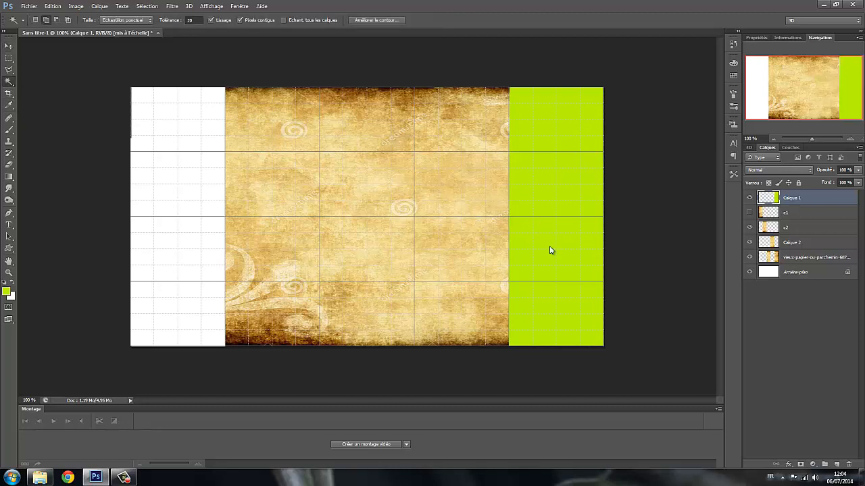
{"action": "left_click", "coordinate": [801, 258]}
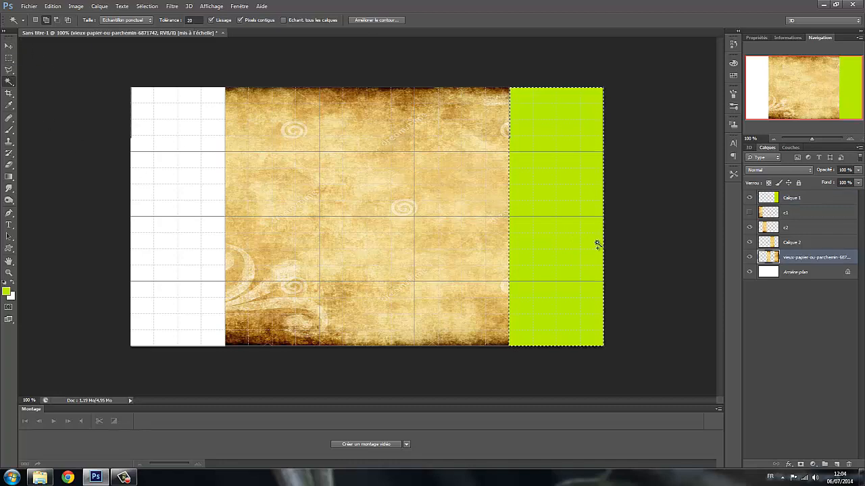
{"action": "right_click", "coordinate": [560, 241]}
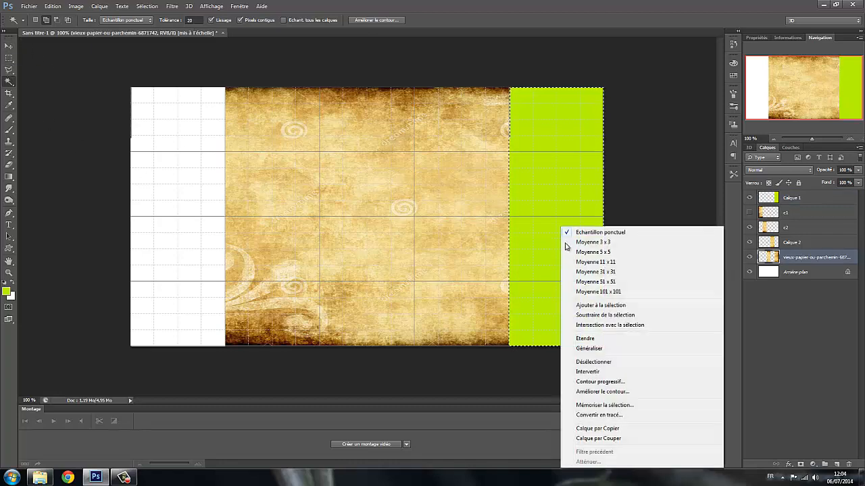
{"action": "left_click", "coordinate": [596, 439]}
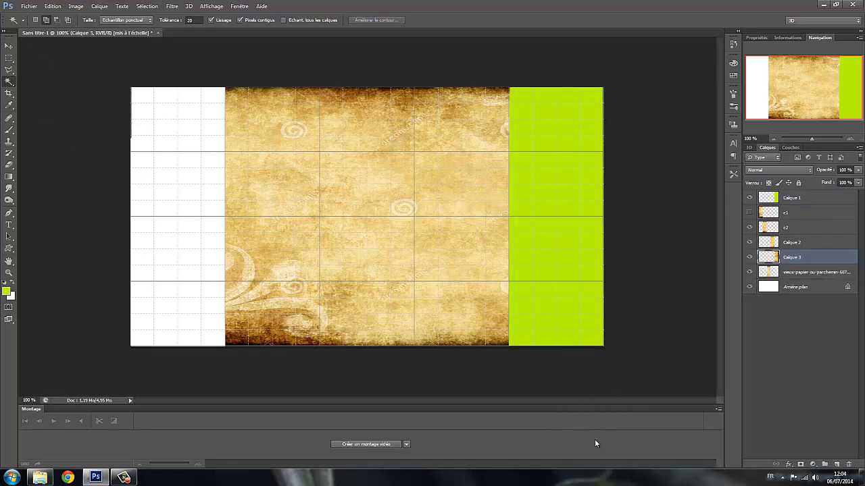
{"action": "left_click", "coordinate": [8, 46]}
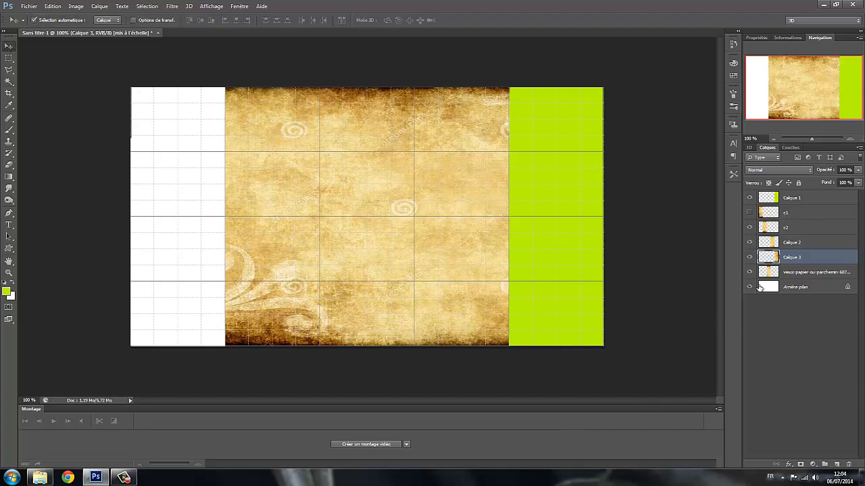
- Hide the green Calque 1 and the original parchment layer, and show layer c1
{"action": "left_click", "coordinate": [748, 197]}
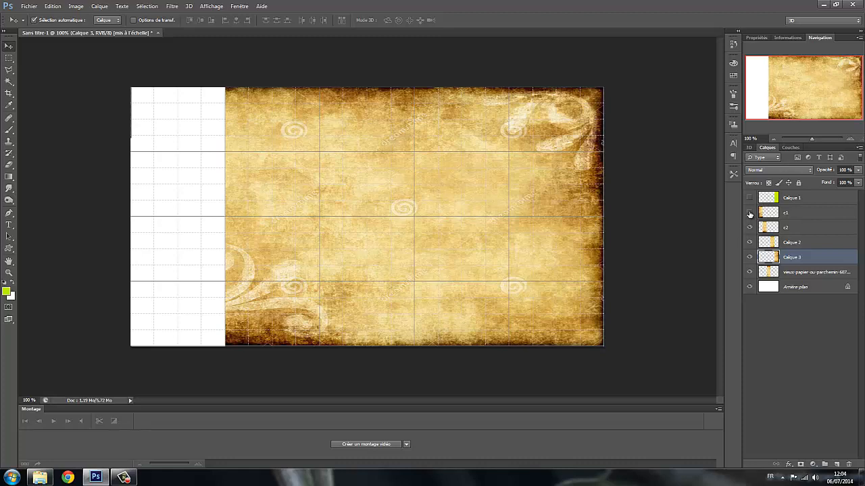
{"action": "left_click", "coordinate": [749, 212]}
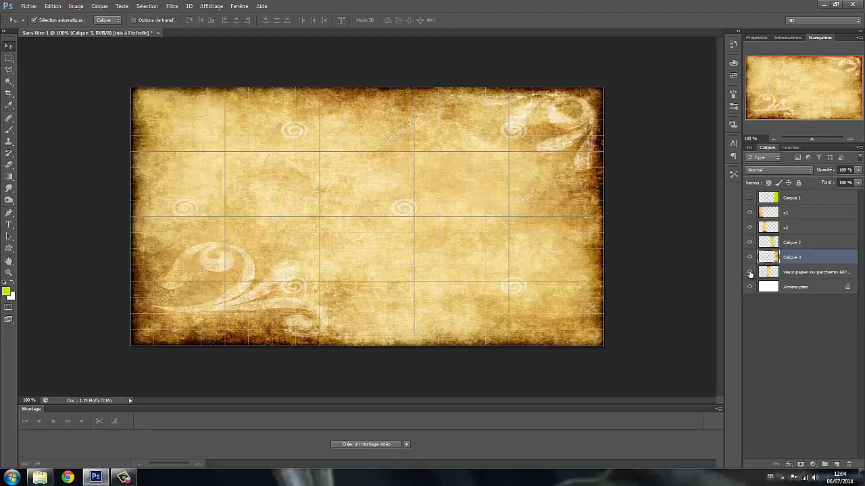
{"action": "left_click", "coordinate": [748, 273]}
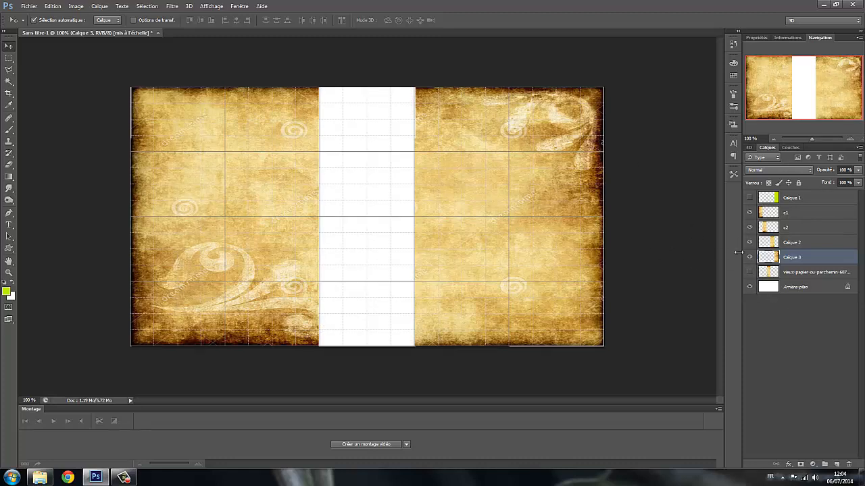
- Hide and redisplay c1, c2, Calque 2 and Calque 3 one by one to examine each cut strip
{"action": "left_click", "coordinate": [749, 213]}
{"action": "left_click", "coordinate": [749, 228]}
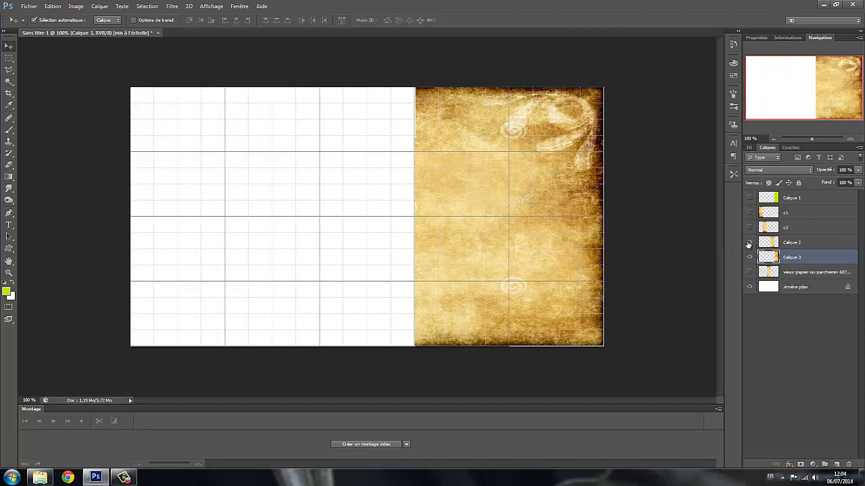
{"action": "left_click", "coordinate": [748, 242]}
{"action": "left_click", "coordinate": [748, 256]}
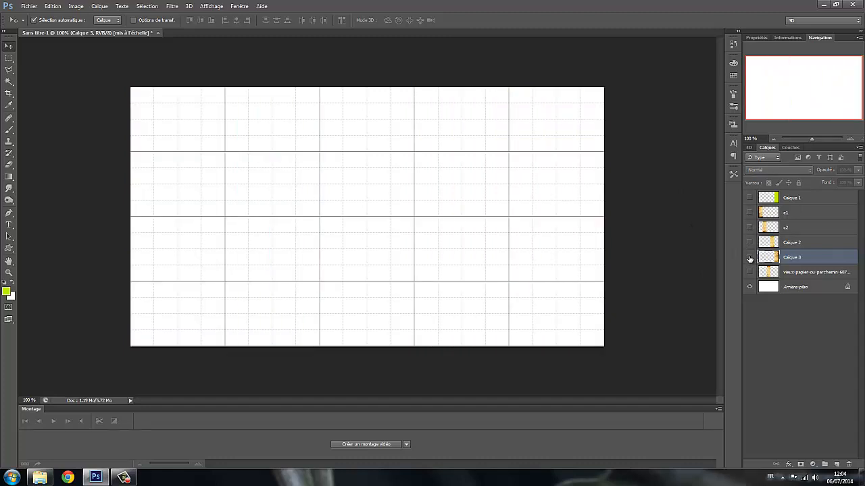
{"action": "left_click", "coordinate": [749, 257]}
{"action": "left_click", "coordinate": [748, 242]}
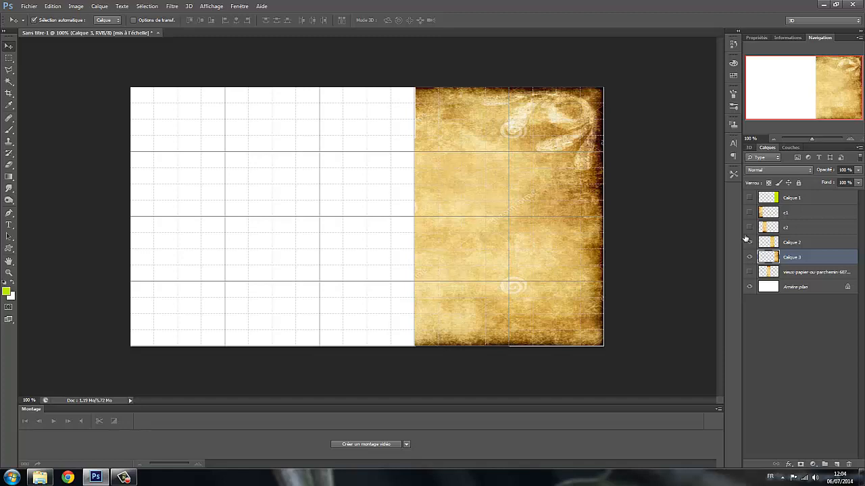
{"action": "left_click", "coordinate": [748, 227]}
{"action": "left_click", "coordinate": [748, 212]}
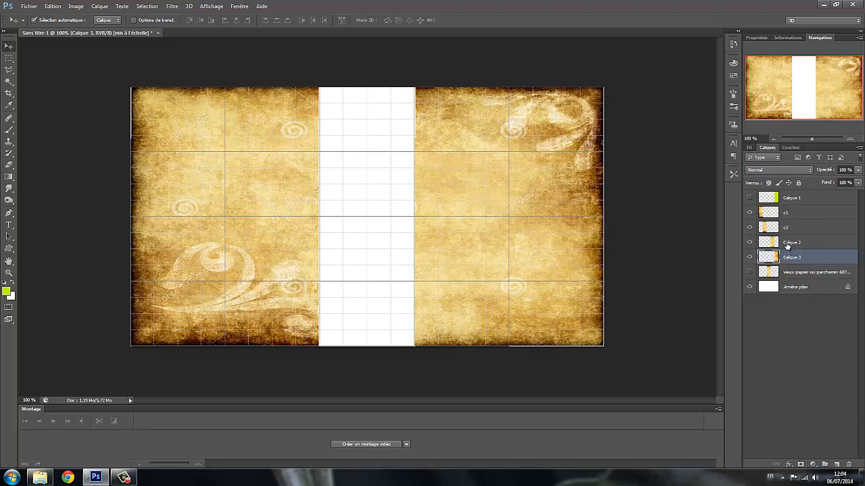
- Rename Calque 2 as c4 and Calque 3 as c5
{"action": "double_click", "coordinate": [788, 242]}
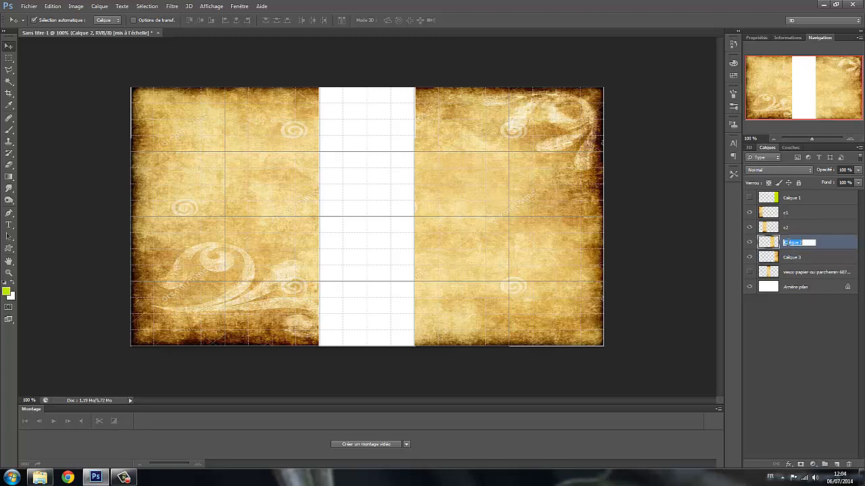
{"action": "type", "text": "c4"}
{"action": "double_click", "coordinate": [789, 258]}
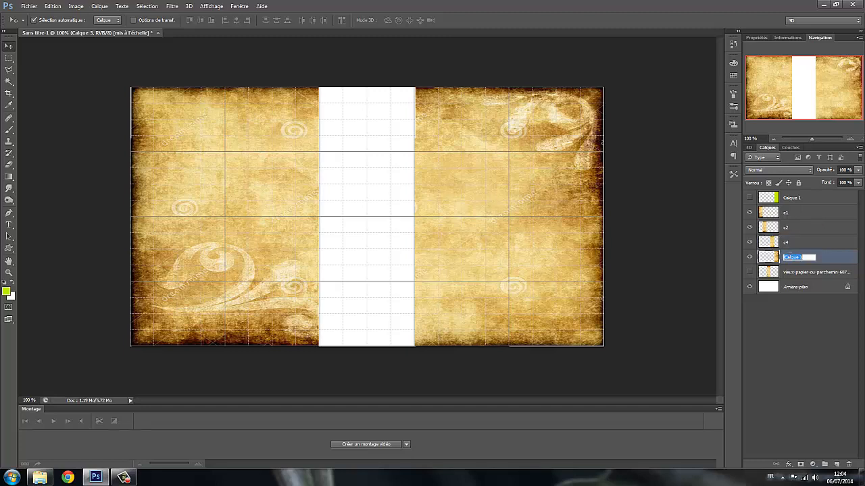
{"action": "type", "text": "c5"}
{"action": "left_click", "coordinate": [818, 318]}
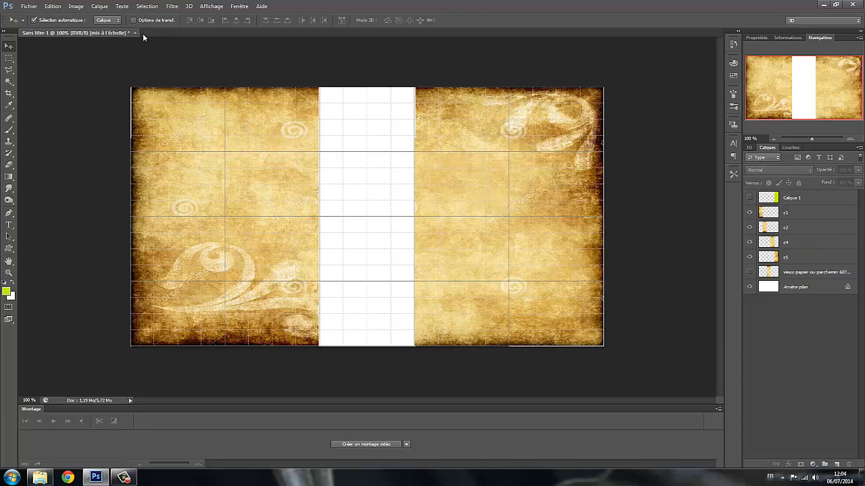
- Show only the original parchment layer's middle strip over the background and delete the green Calque 1 layer
{"action": "left_click", "coordinate": [749, 257]}
{"action": "left_click", "coordinate": [749, 242]}
{"action": "left_click", "coordinate": [749, 227]}
{"action": "left_click", "coordinate": [749, 212]}
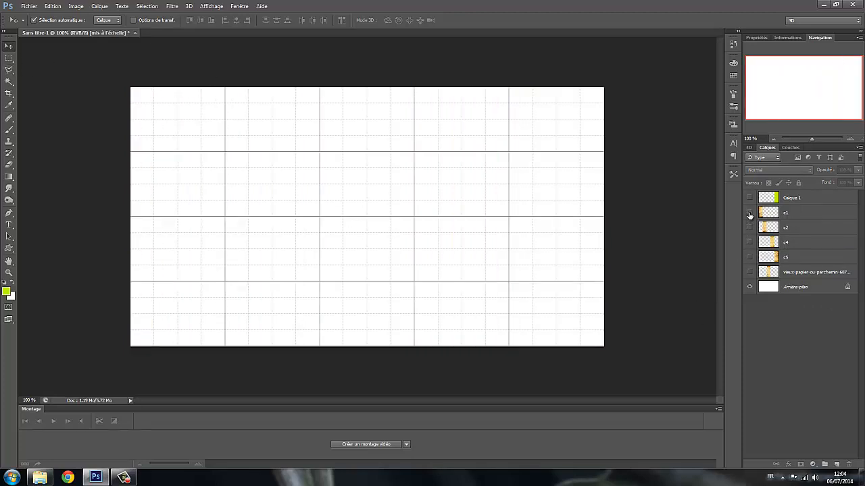
{"action": "left_click", "coordinate": [749, 272]}
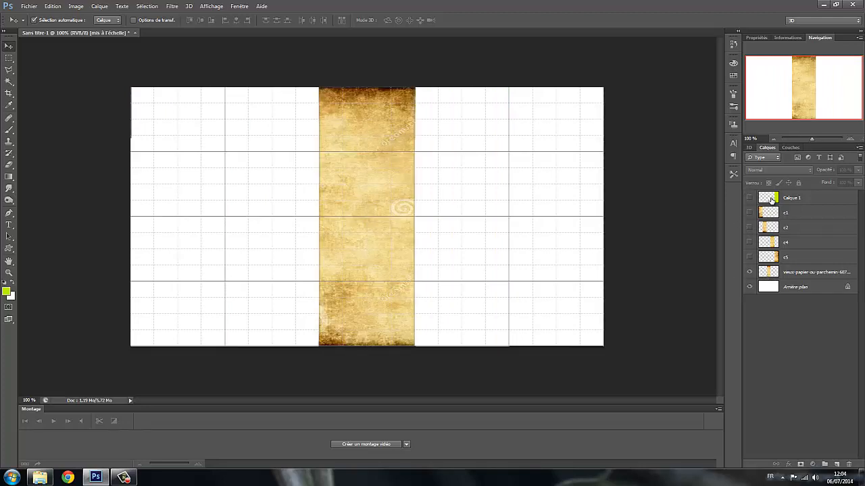
{"action": "left_click", "coordinate": [785, 199]}
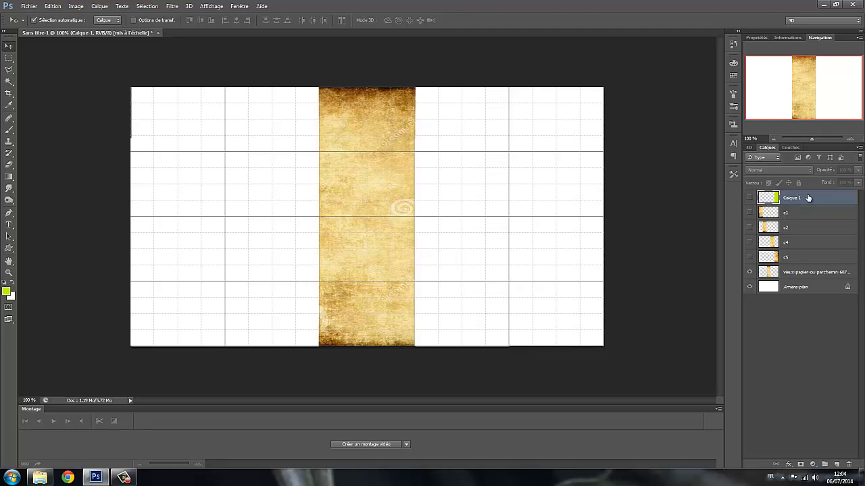
{"action": "key", "text": "Delete"}
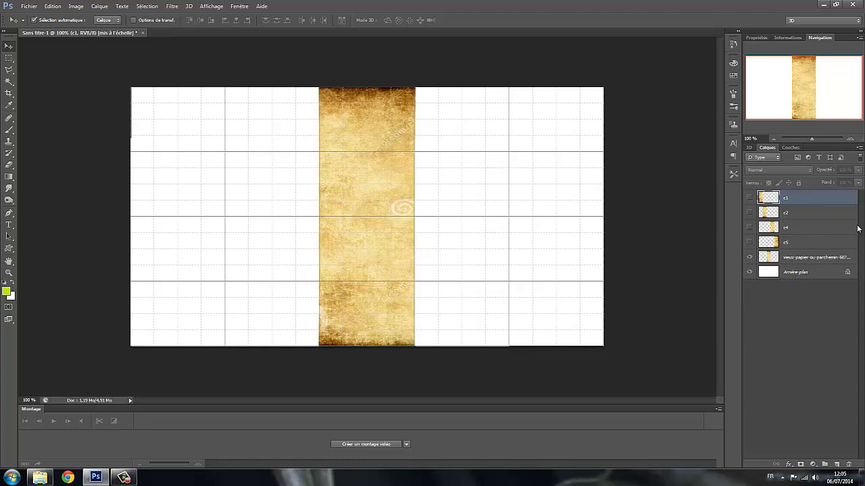
{"action": "left_click", "coordinate": [8, 69]}
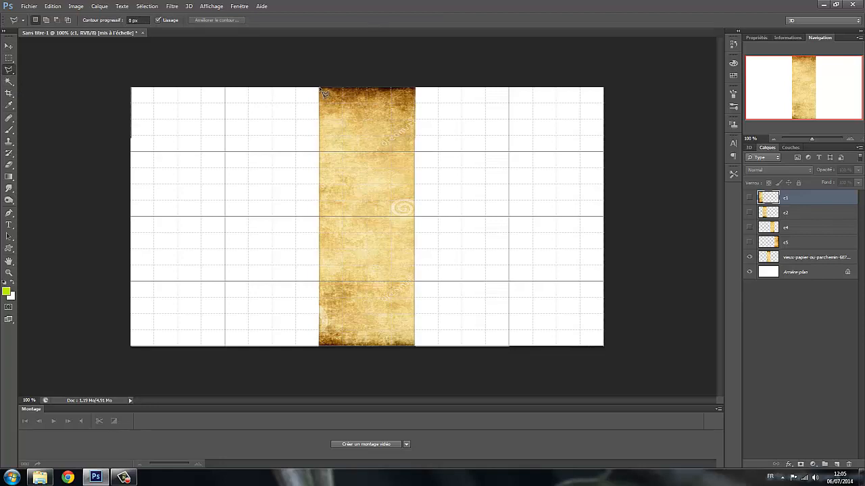
{"action": "left_click", "coordinate": [415, 154]}
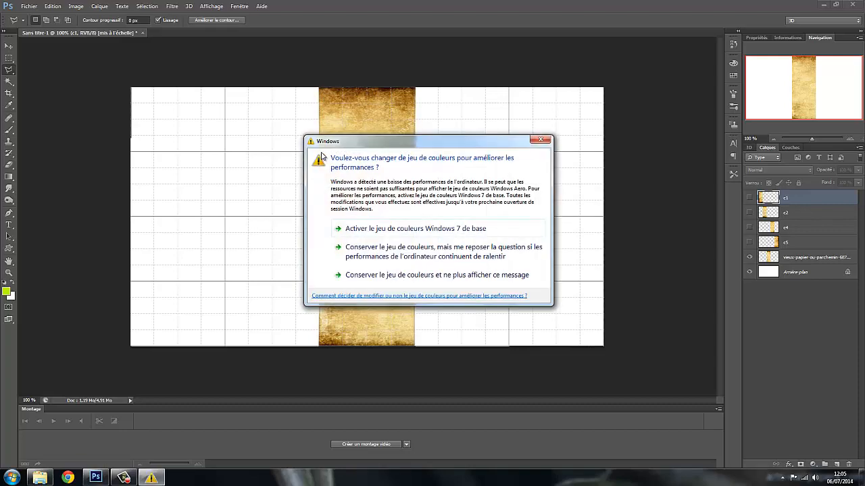
{"action": "left_click", "coordinate": [541, 139]}
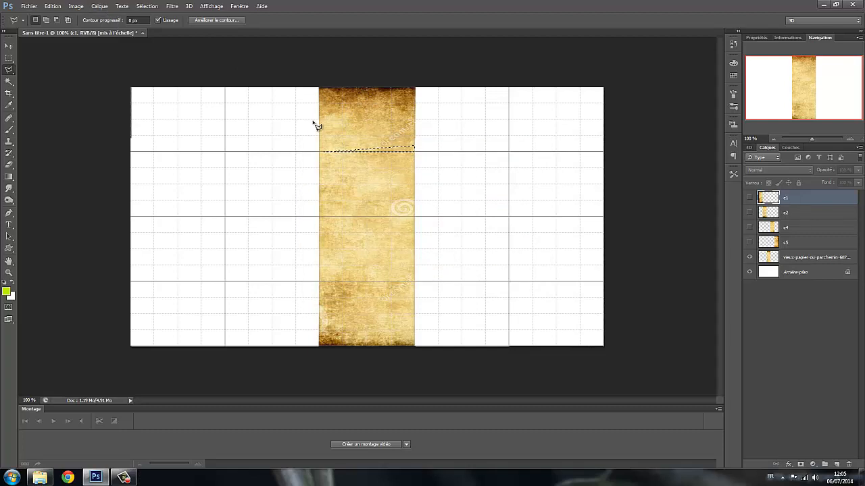
{"action": "left_click", "coordinate": [146, 6]}
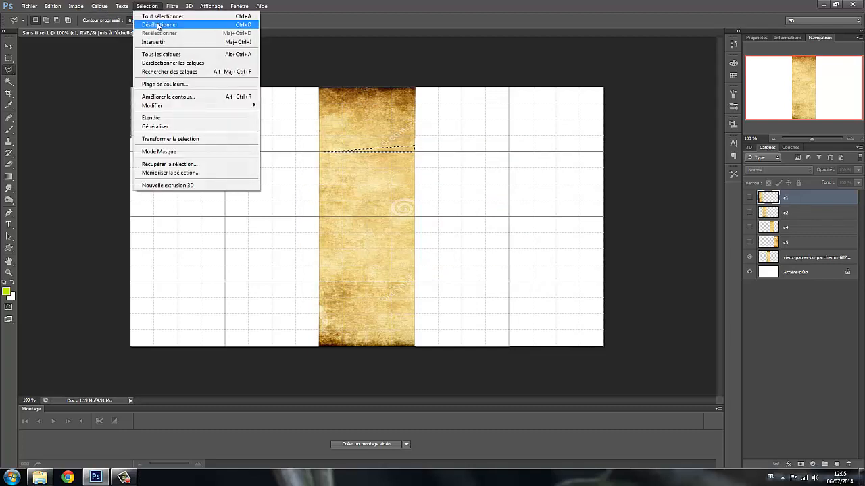
{"action": "left_click", "coordinate": [155, 23]}
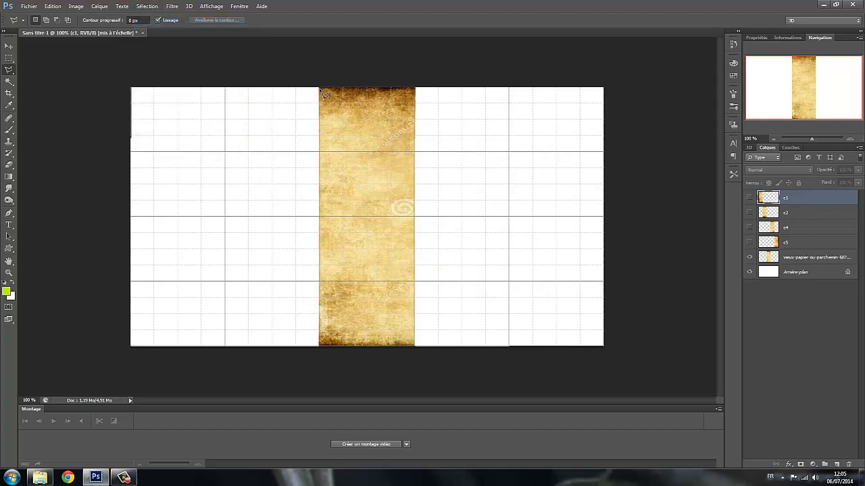
- Outline the top grid cell of the middle parchment strip with the Polygonal Lasso
{"action": "left_click", "coordinate": [319, 89]}
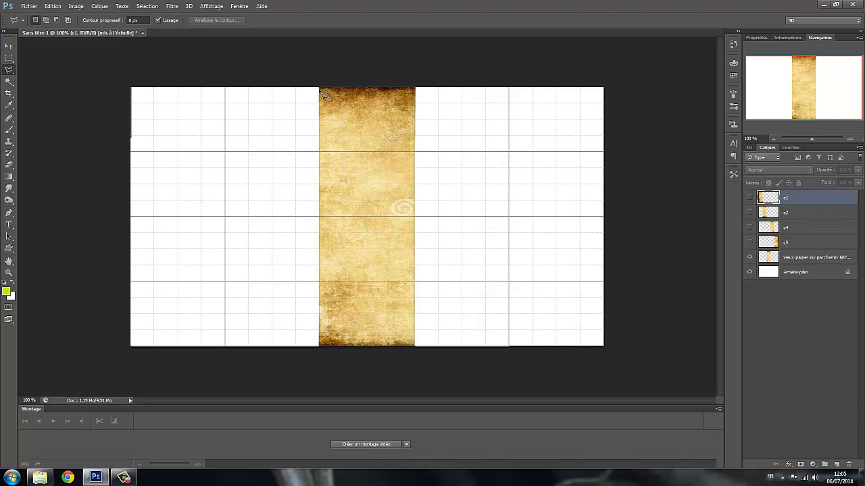
{"action": "left_click", "coordinate": [321, 153]}
{"action": "left_click", "coordinate": [415, 153]}
{"action": "left_click", "coordinate": [415, 87]}
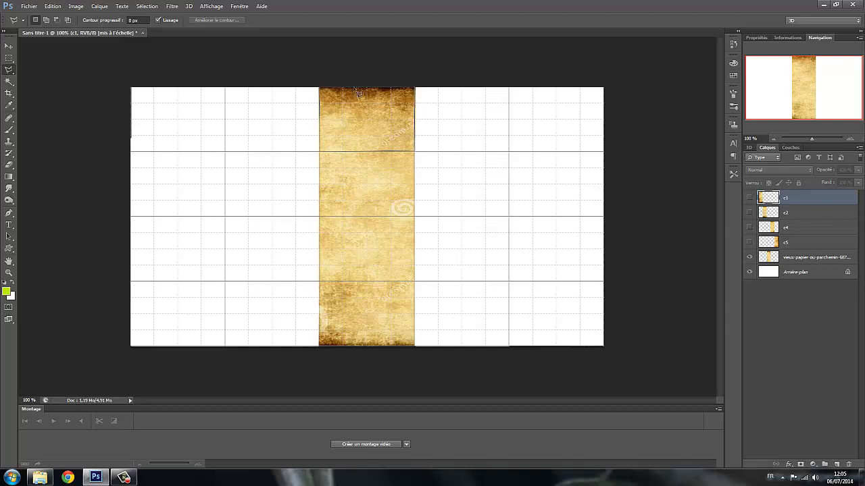
{"action": "left_click", "coordinate": [319, 88]}
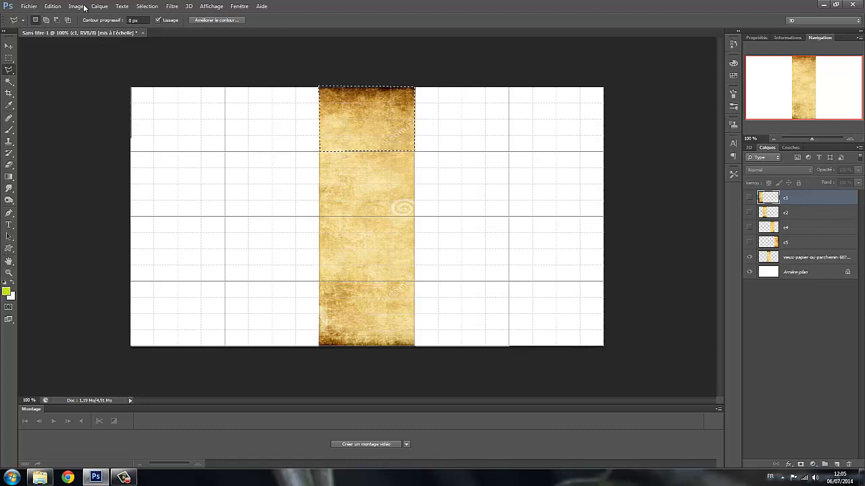
- Transform the selection so that its vertical sides fit the edges of the middle parchment strip
{"action": "left_click", "coordinate": [147, 6]}
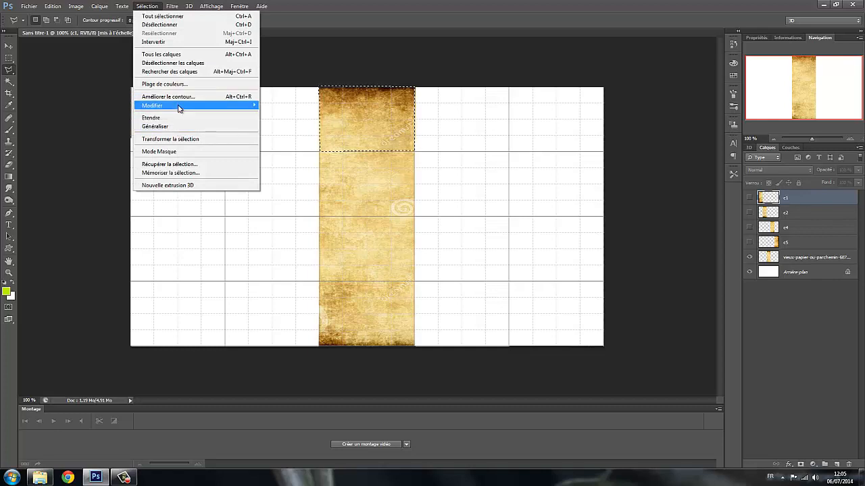
{"action": "mouse_move", "coordinate": [180, 106]}
{"action": "left_click", "coordinate": [203, 140]}
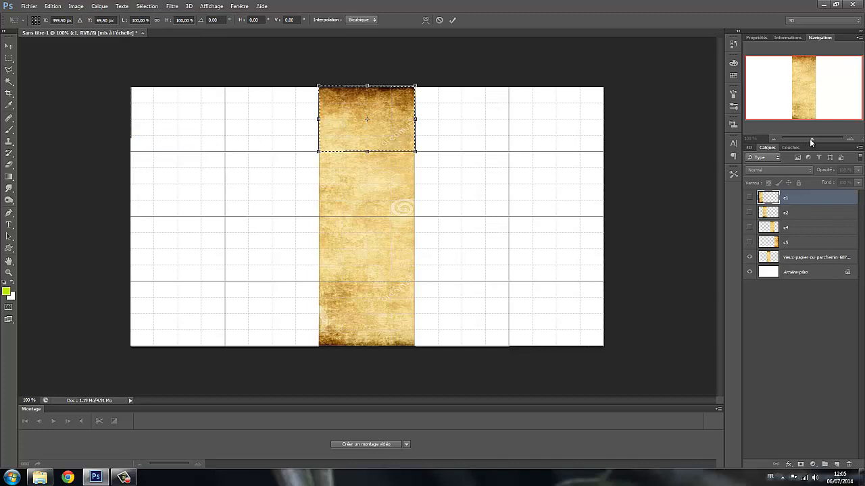
{"action": "left_click_drag", "start_coordinate": [809, 138], "coordinate": [813, 139]}
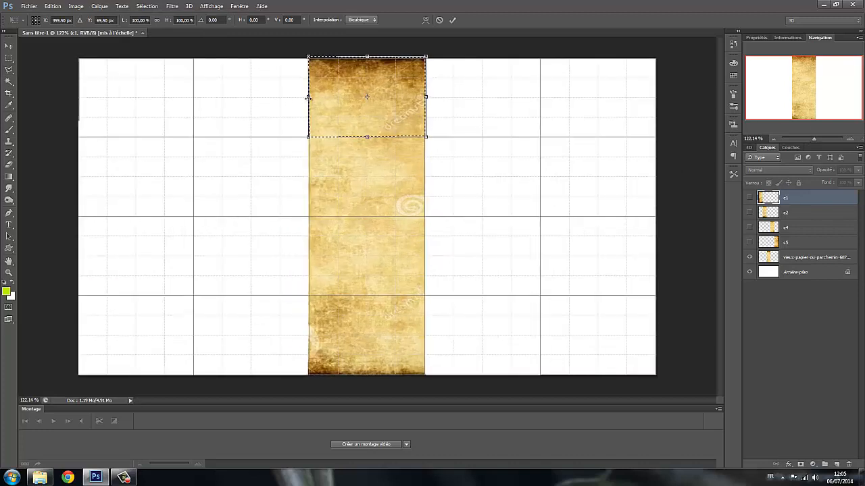
{"action": "left_click_drag", "start_coordinate": [307, 97], "coordinate": [307, 97]}
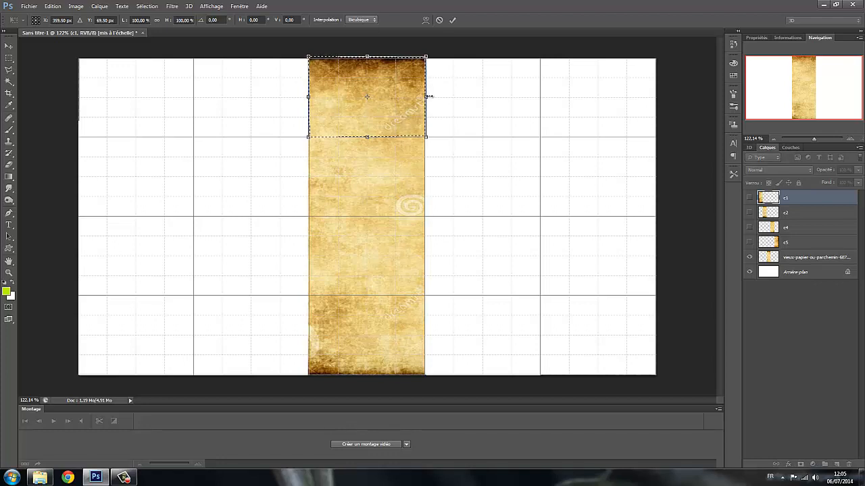
{"action": "left_click_drag", "start_coordinate": [427, 97], "coordinate": [426, 97]}
{"action": "left_click", "coordinate": [452, 19]}
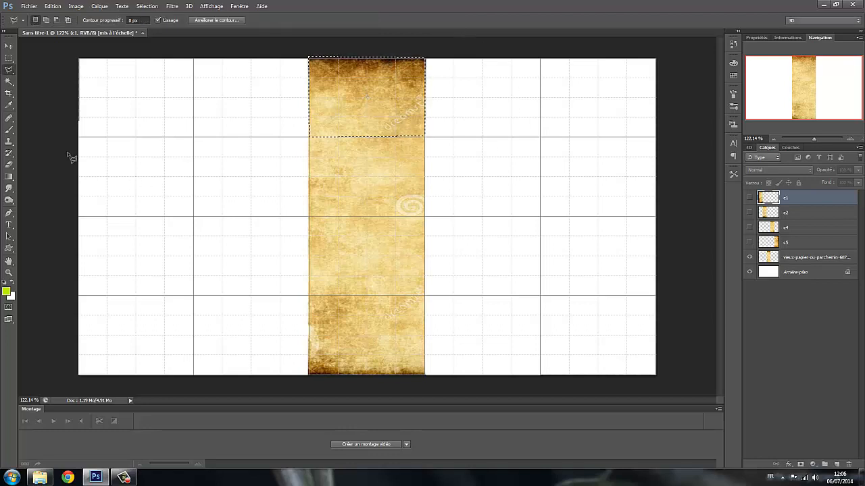
{"action": "left_click", "coordinate": [53, 6]}
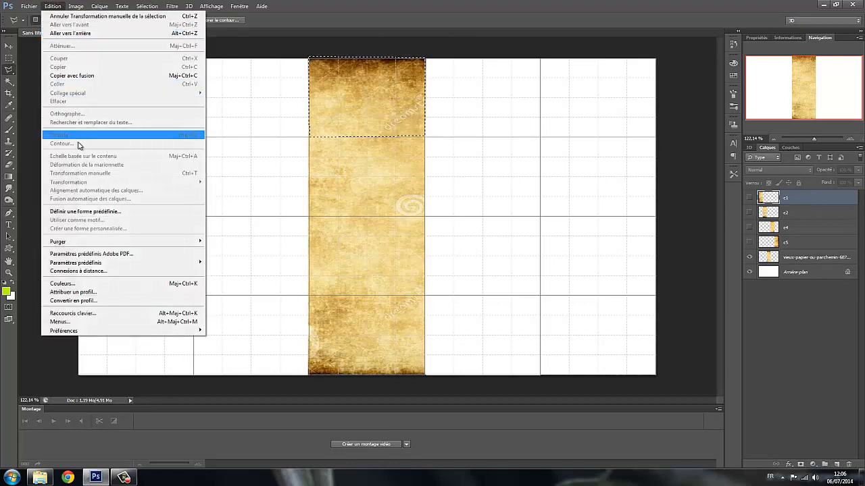
{"action": "left_click", "coordinate": [709, 247]}
{"action": "left_click", "coordinate": [146, 6]}
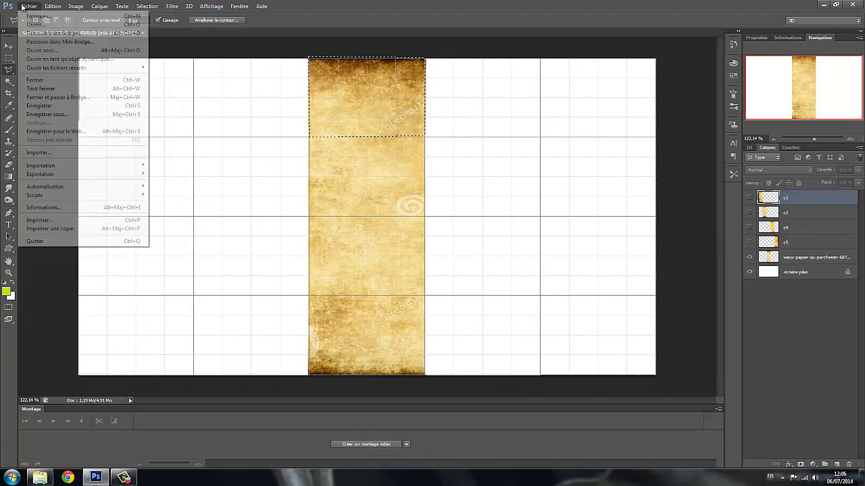
{"action": "mouse_move", "coordinate": [52, 6]}
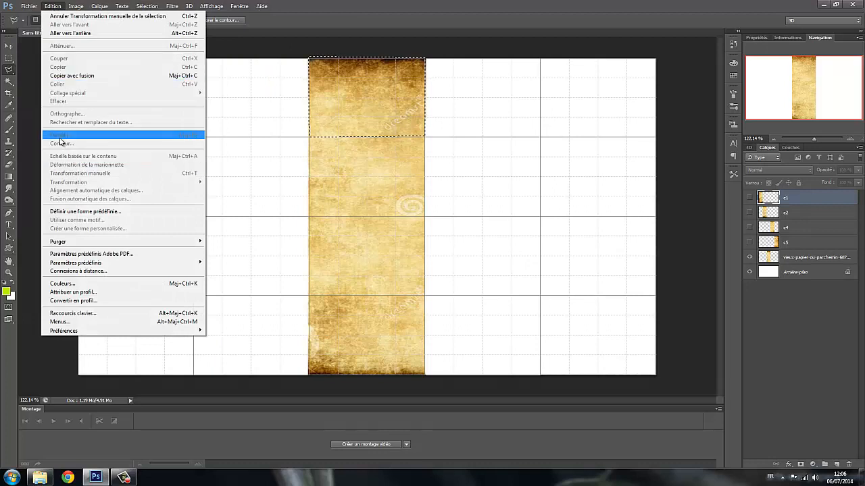
{"action": "left_click", "coordinate": [440, 72]}
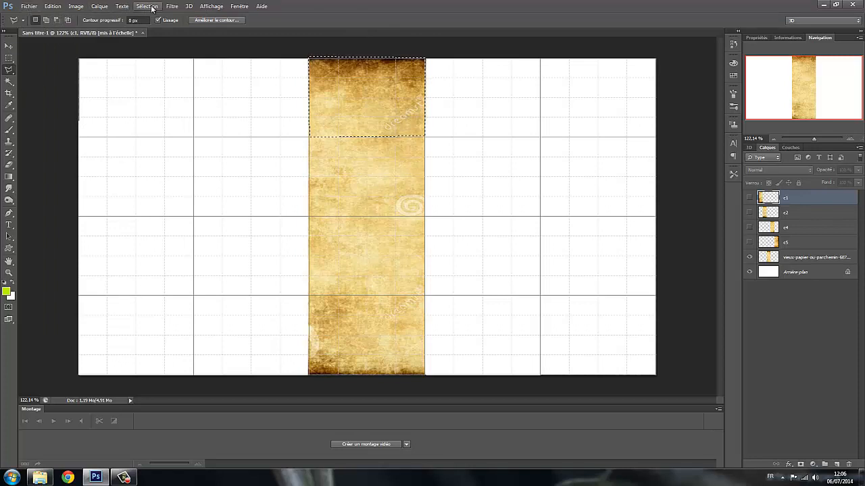
- Add a new layer, fill the selected top cell with the green foreground colour at 100% opacity, and deselect it
{"action": "left_click", "coordinate": [837, 466]}
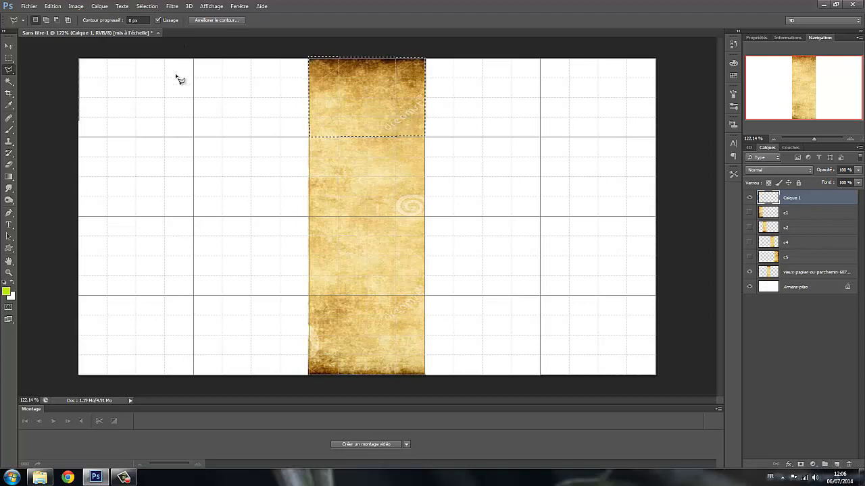
{"action": "left_click", "coordinate": [52, 6]}
{"action": "left_click", "coordinate": [57, 136]}
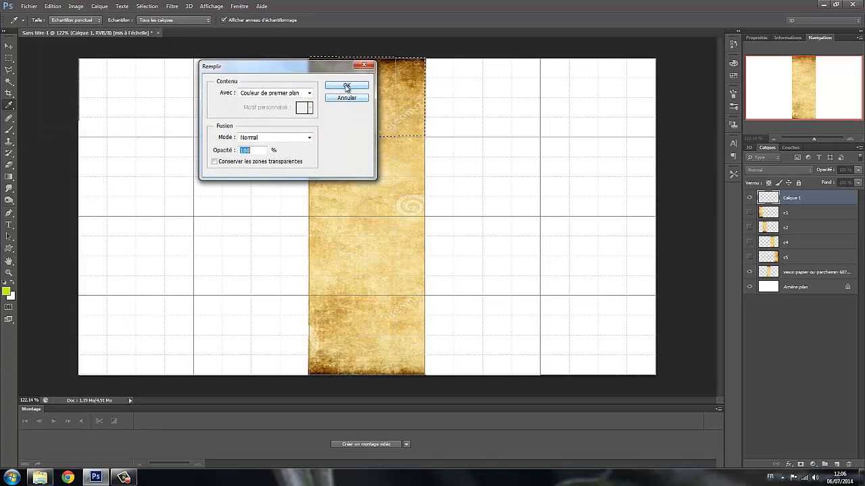
{"action": "left_click", "coordinate": [347, 85]}
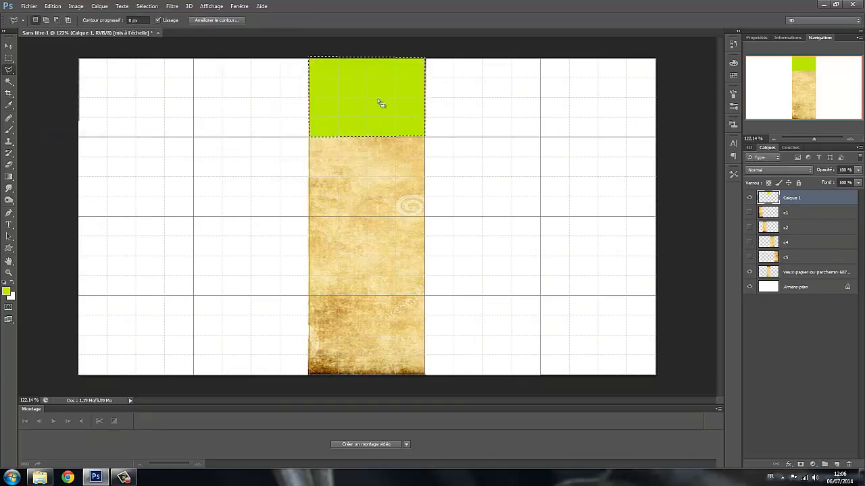
{"action": "left_click", "coordinate": [147, 6]}
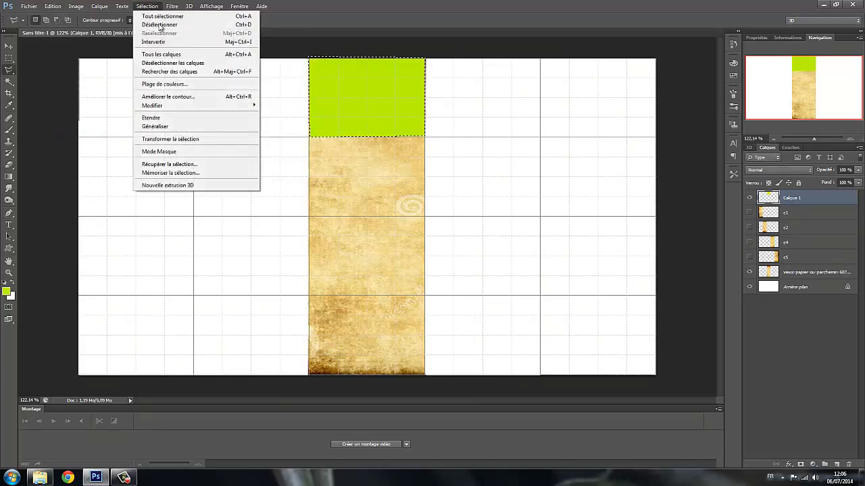
{"action": "left_click", "coordinate": [186, 25]}
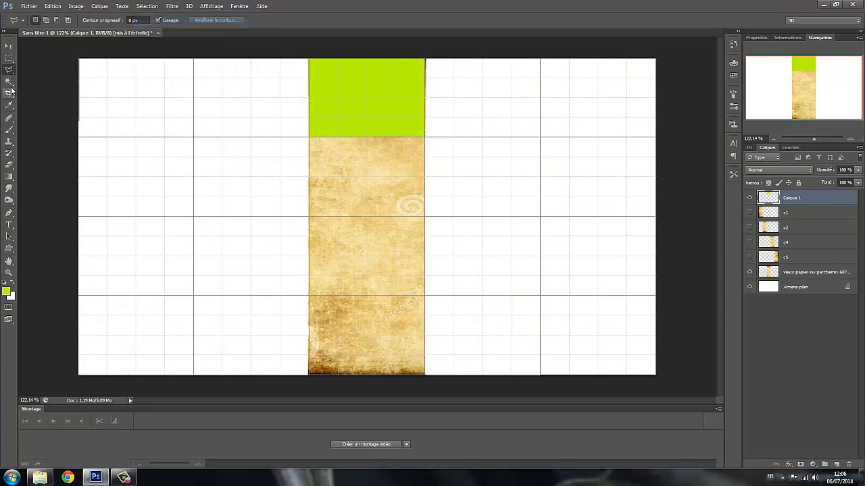
- Select the green block with the Magic Wand and cut the parchment's top cell beneath it onto a new layer
{"action": "left_click", "coordinate": [8, 81]}
{"action": "left_click", "coordinate": [371, 103]}
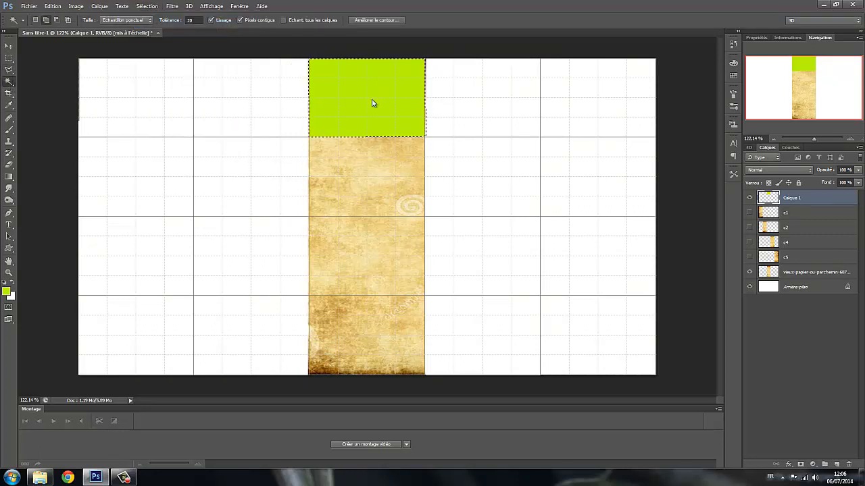
{"action": "left_click", "coordinate": [816, 272]}
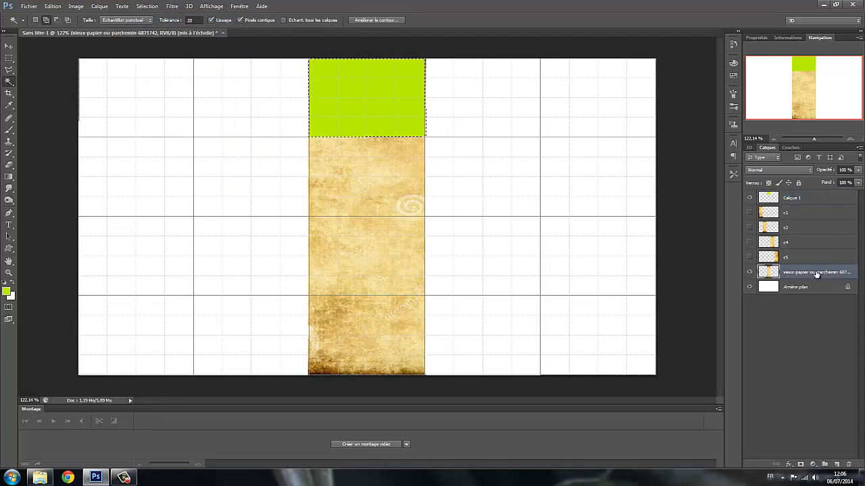
{"action": "right_click", "coordinate": [371, 110]}
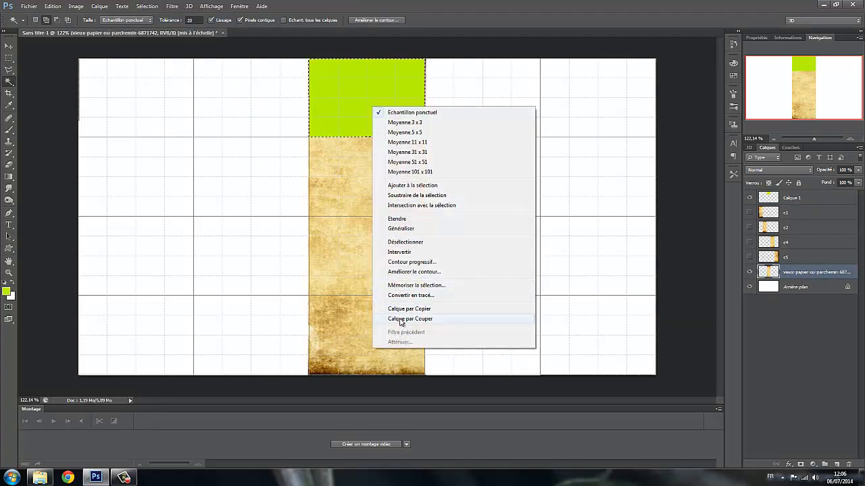
{"action": "left_click", "coordinate": [401, 319]}
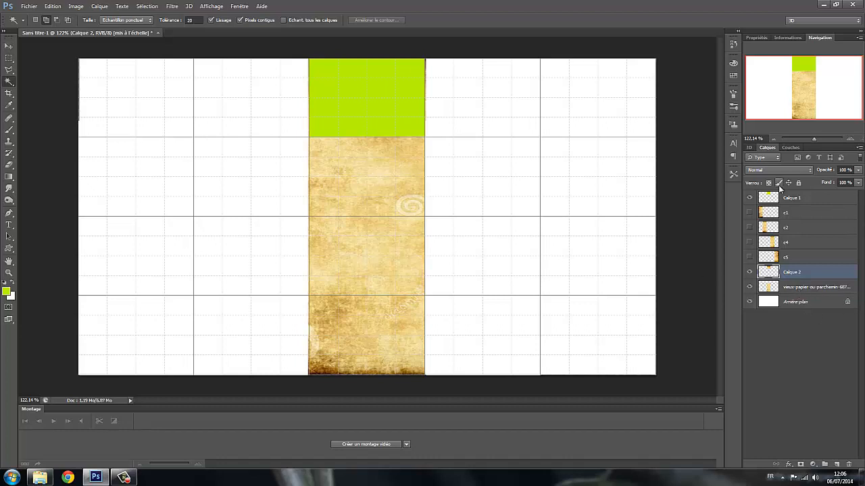
- Move the green Calque 1 block down onto the second grid cell of the middle parchment strip
{"action": "left_click", "coordinate": [785, 199]}
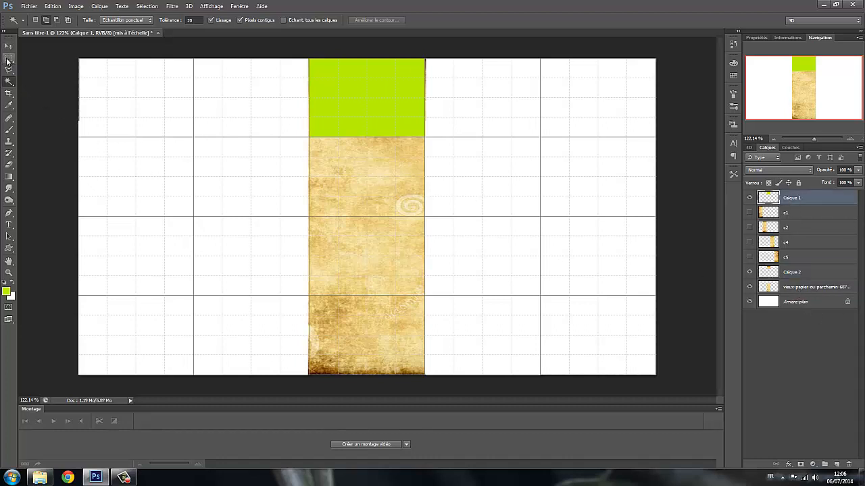
{"action": "left_click", "coordinate": [10, 47]}
{"action": "left_click_drag", "start_coordinate": [372, 135], "coordinate": [365, 188]}
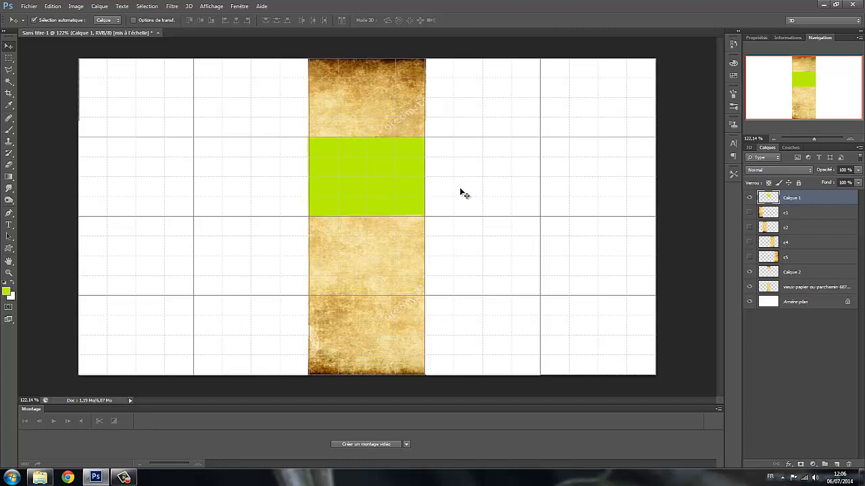
- Select the green block's area with the Magic Wand and cut the parchment's second cell onto a new layer
{"action": "left_click", "coordinate": [10, 82]}
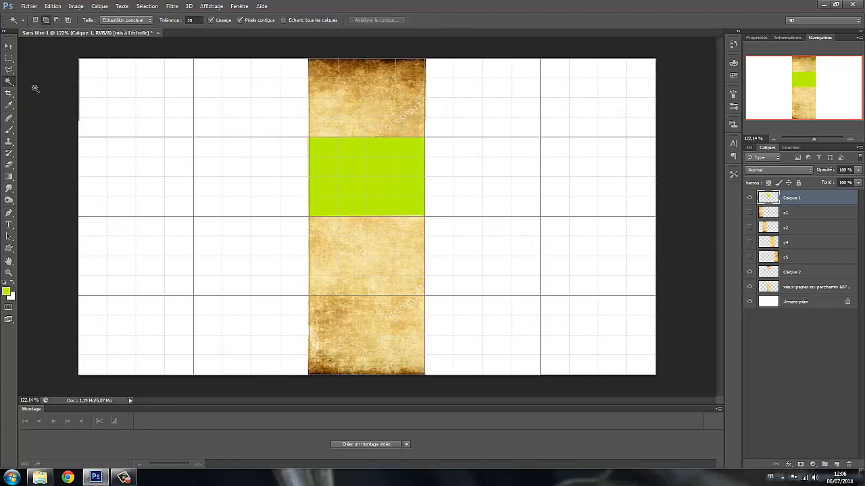
{"action": "left_click", "coordinate": [371, 194]}
{"action": "left_click", "coordinate": [809, 288]}
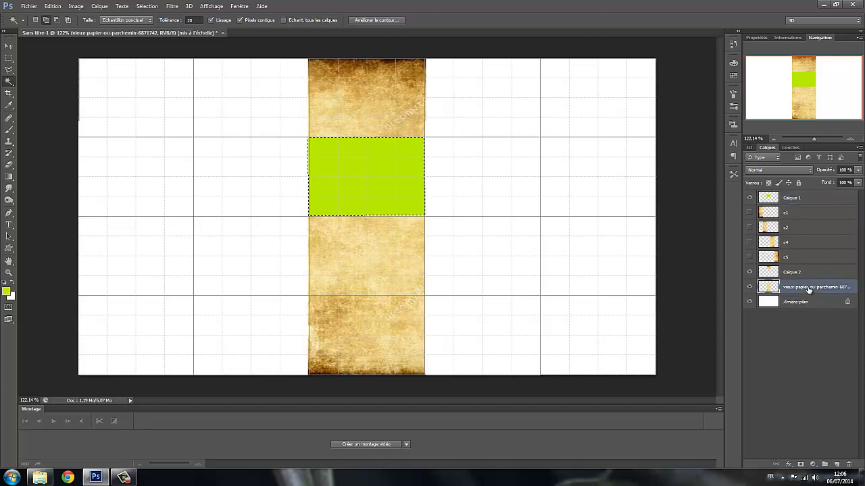
{"action": "right_click", "coordinate": [369, 181]}
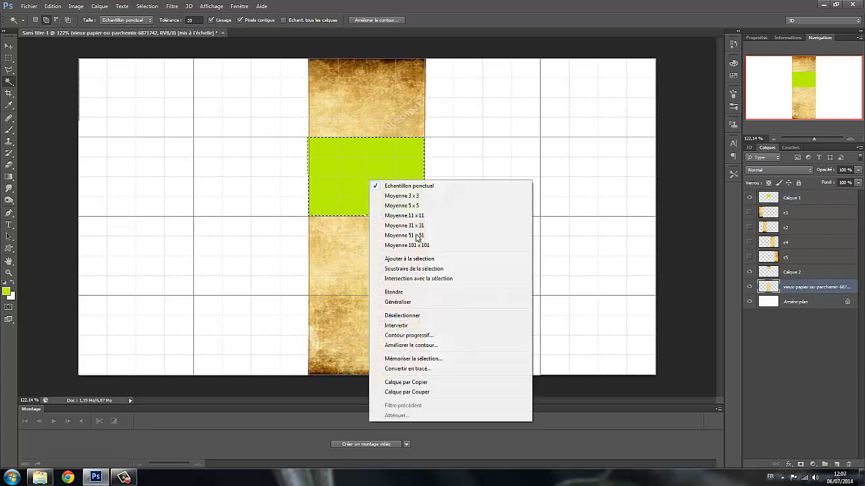
{"action": "left_click", "coordinate": [405, 392]}
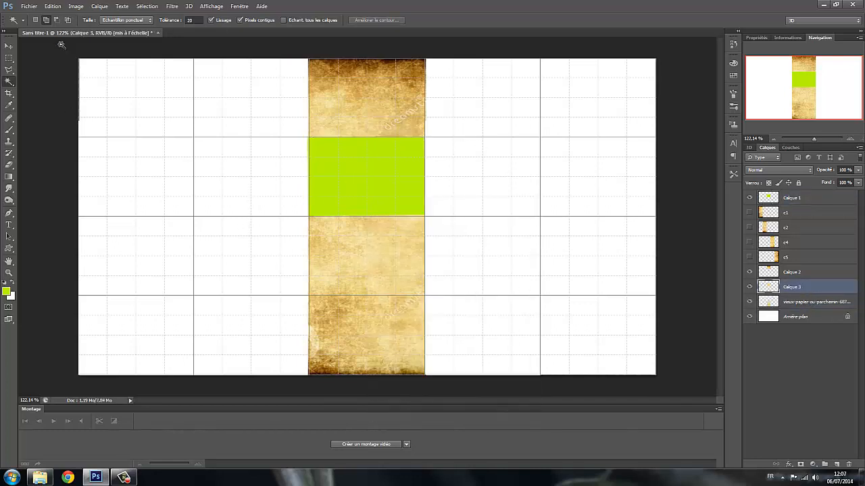
- Move the green Calque 1 block down onto the third grid cell of the middle parchment strip
{"action": "left_click", "coordinate": [10, 47]}
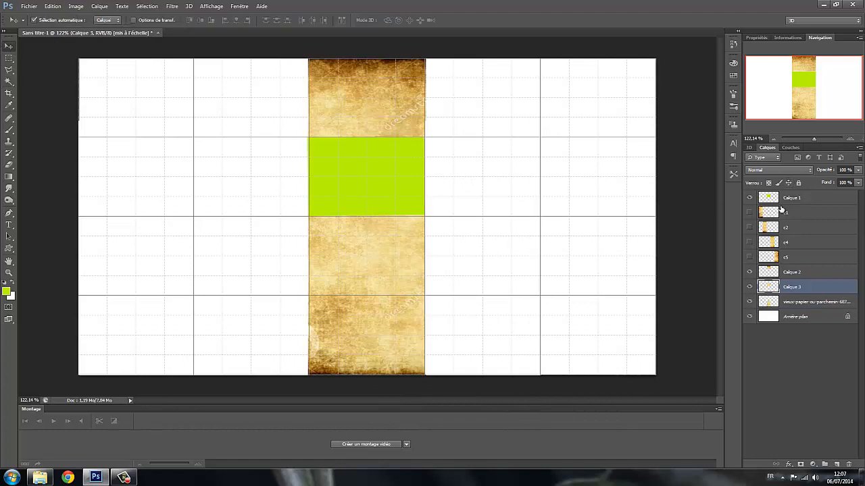
{"action": "left_click", "coordinate": [787, 199]}
{"action": "left_click_drag", "start_coordinate": [386, 189], "coordinate": [382, 268]}
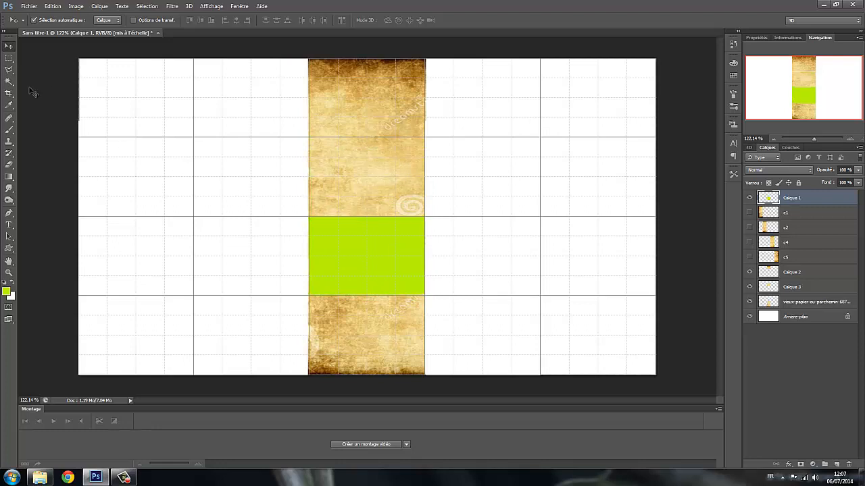
- Select the green block's area with the Magic Wand and cut the parchment's third cell onto a new layer
{"action": "left_click", "coordinate": [10, 81]}
{"action": "left_click", "coordinate": [354, 255]}
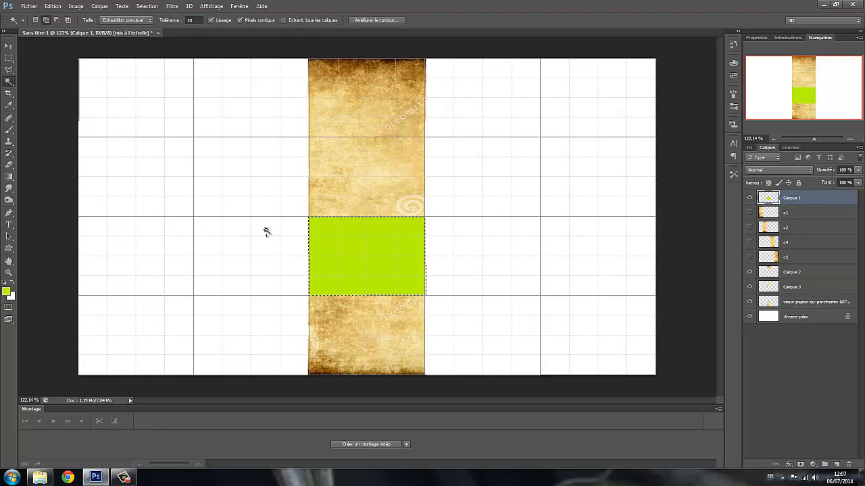
{"action": "left_click", "coordinate": [797, 304]}
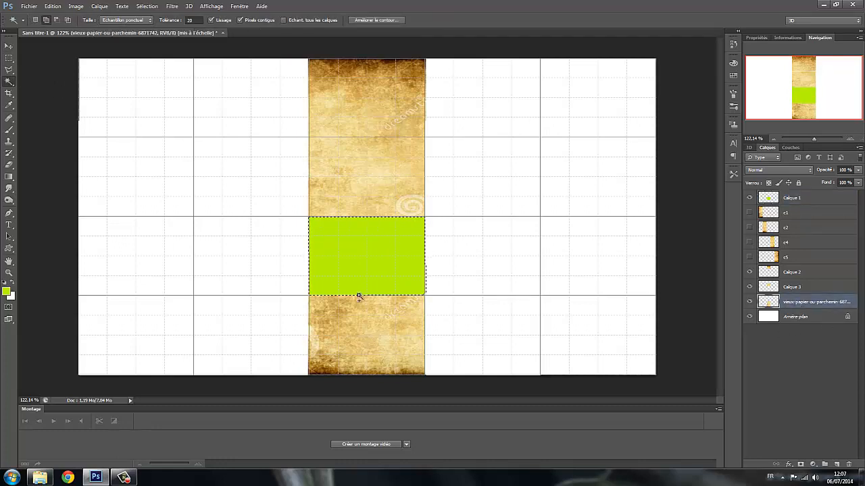
{"action": "right_click", "coordinate": [338, 266]}
{"action": "left_click", "coordinate": [376, 237]}
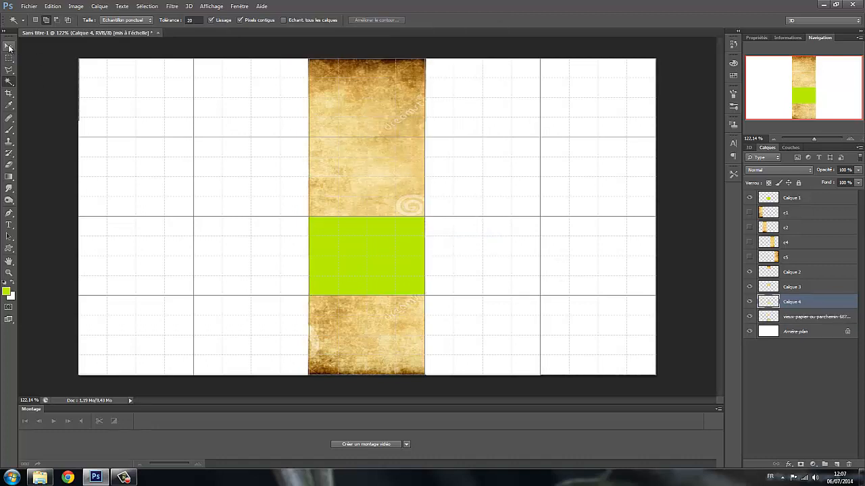
- Move the green Calque 1 block down onto the bottom grid cell of the middle parchment strip
{"action": "left_click", "coordinate": [9, 47]}
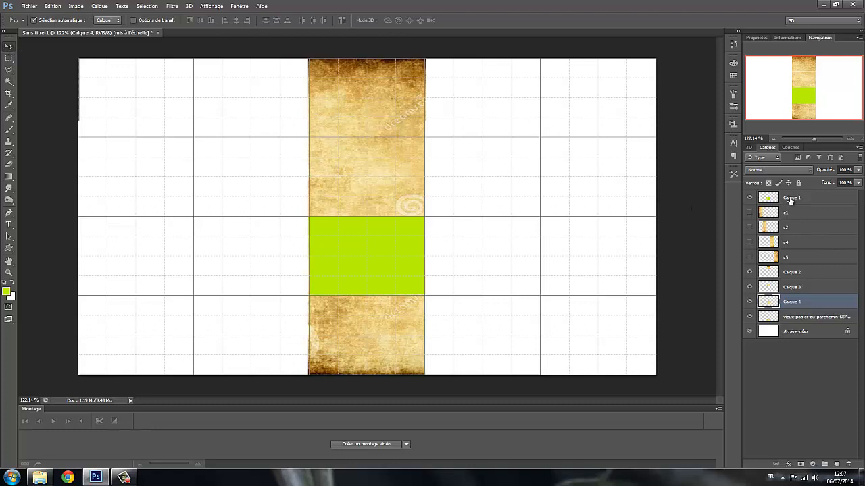
{"action": "left_click", "coordinate": [790, 199]}
{"action": "left_click_drag", "start_coordinate": [380, 267], "coordinate": [377, 339]}
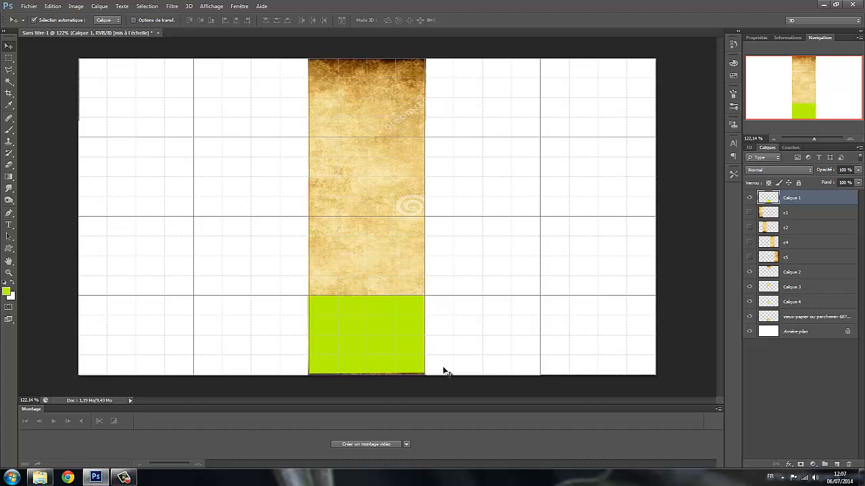
- Free-transform the green block, stretching its lower edge past the parchment's bottom to about 105% height
{"action": "left_click", "coordinate": [146, 6]}
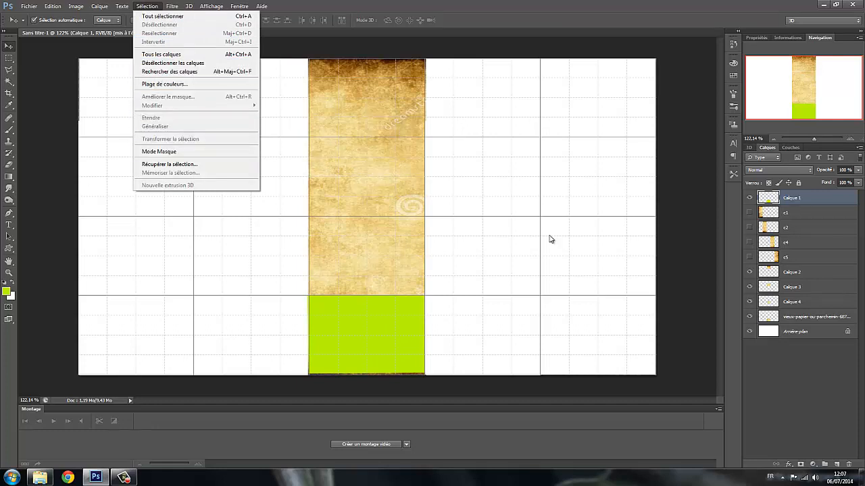
{"action": "mouse_move", "coordinate": [53, 6]}
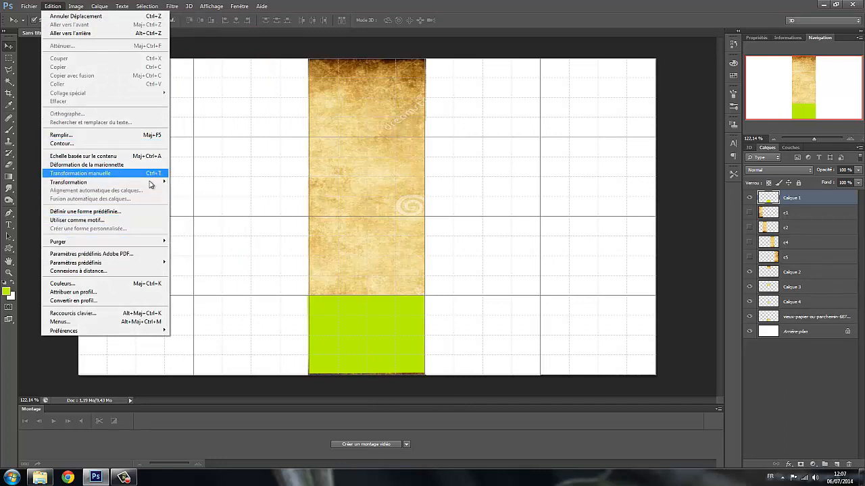
{"action": "left_click", "coordinate": [149, 177]}
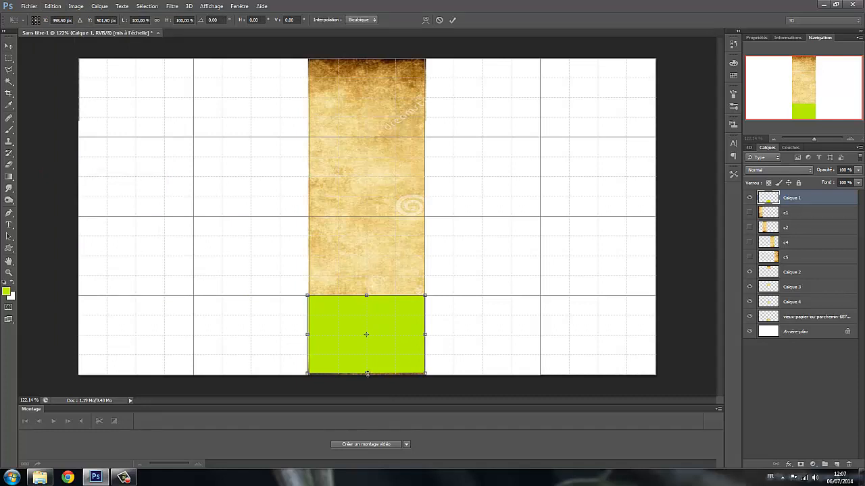
{"action": "left_click_drag", "start_coordinate": [367, 373], "coordinate": [367, 377]}
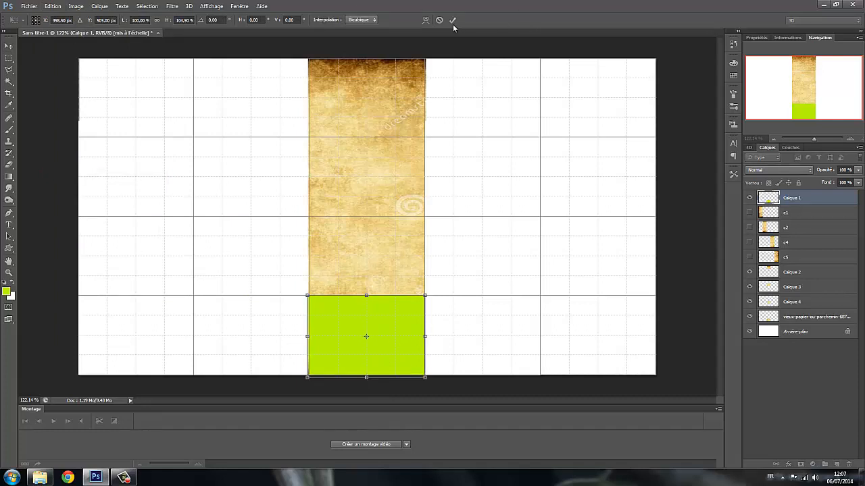
{"action": "key", "text": "Return"}
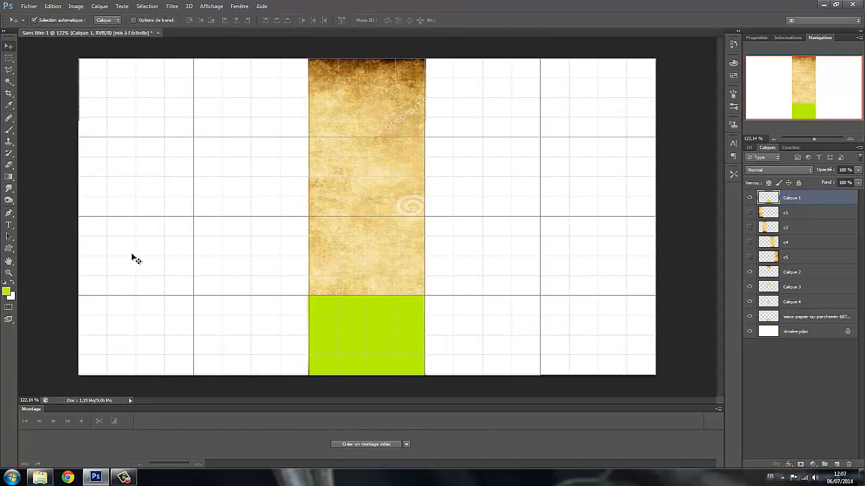
- Select the green block's area with the Magic Wand and cut the parchment's bottom cell onto a new layer
{"action": "left_click", "coordinate": [10, 81]}
{"action": "left_click", "coordinate": [385, 363]}
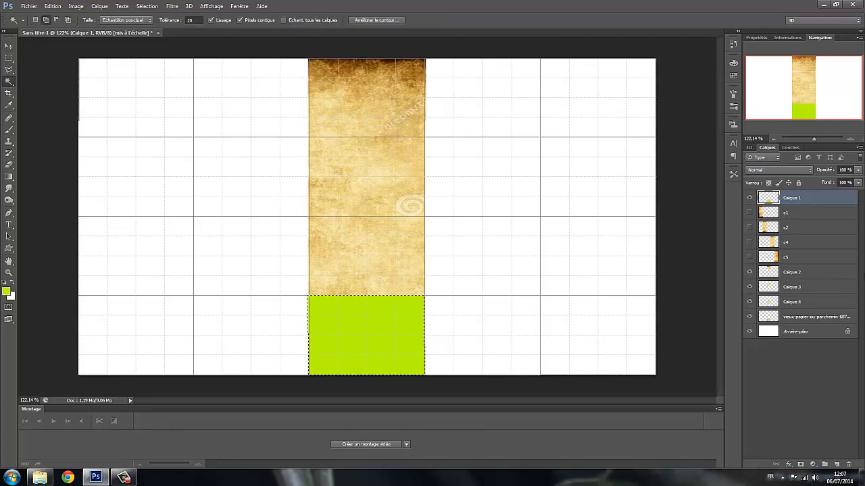
{"action": "left_click", "coordinate": [796, 318]}
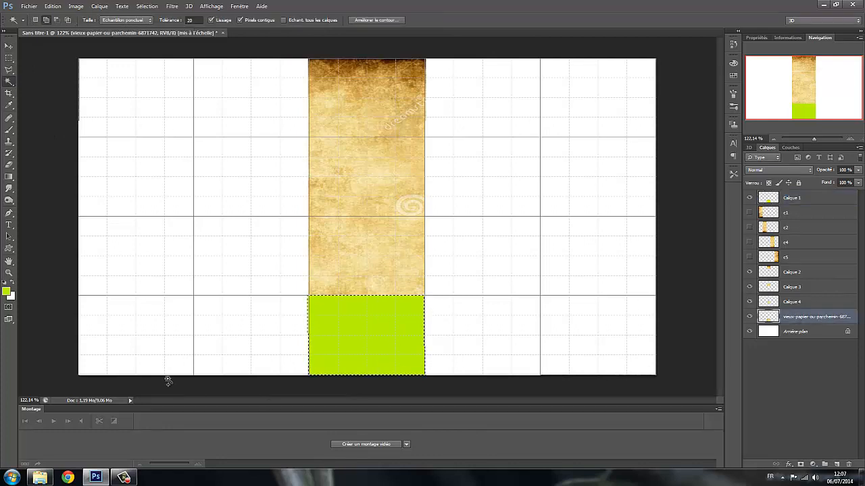
{"action": "right_click", "coordinate": [356, 347]}
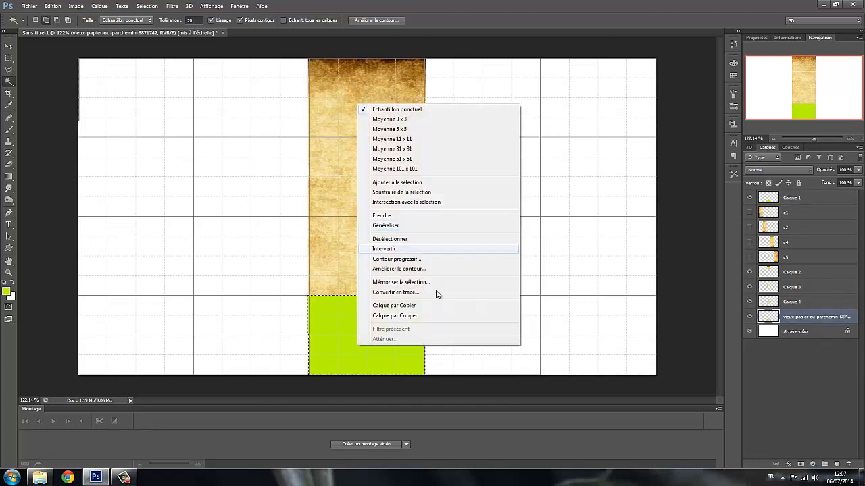
{"action": "left_click", "coordinate": [391, 316]}
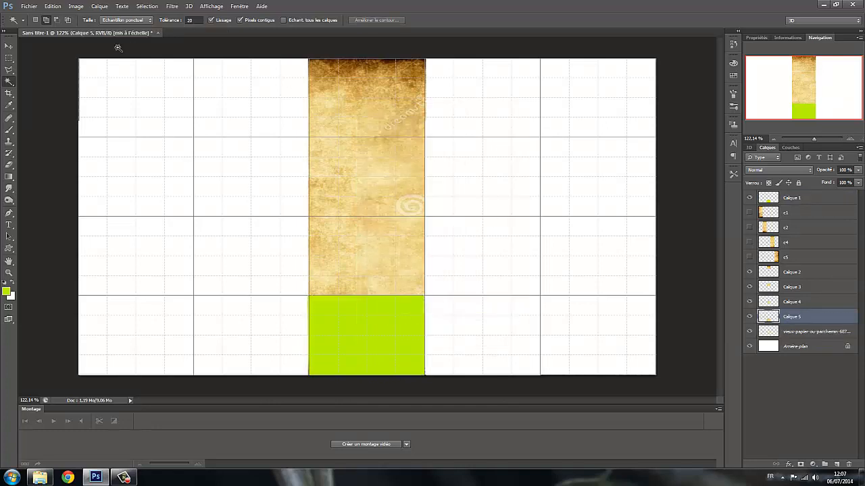
- Rename the four middle-strip cell layers, Calque 2 to Calque 5, as m1, m2, m3 and m4
{"action": "left_click", "coordinate": [9, 45]}
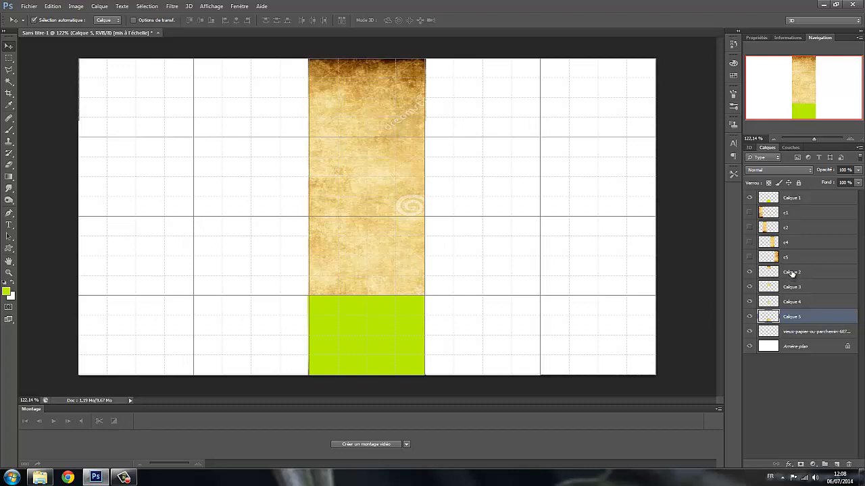
{"action": "double_click", "coordinate": [792, 273]}
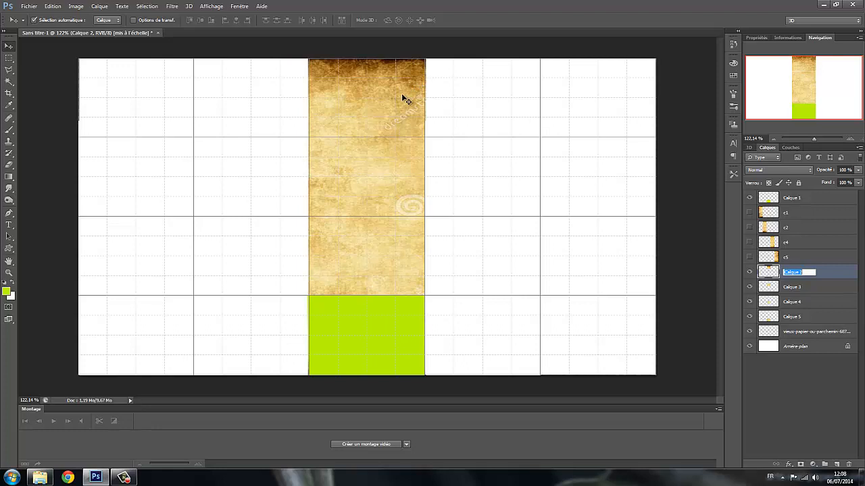
{"action": "key", "text": "Right"}
{"action": "double_click", "coordinate": [792, 288]}
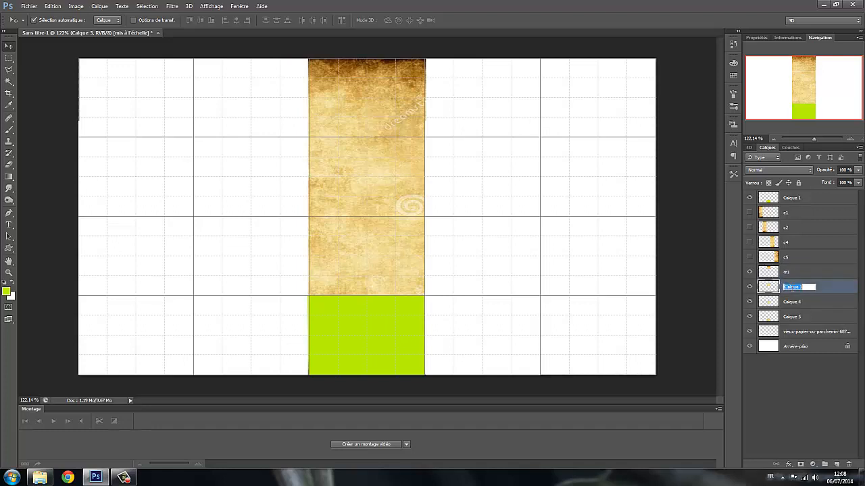
{"action": "type", "text": "m2"}
{"action": "double_click", "coordinate": [791, 302]}
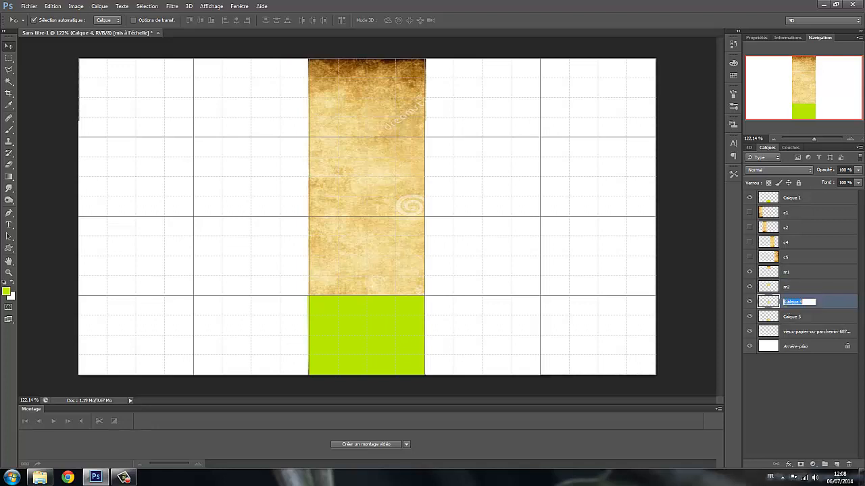
{"action": "type", "text": "m3"}
{"action": "double_click", "coordinate": [789, 318]}
{"action": "type", "text": "m"}
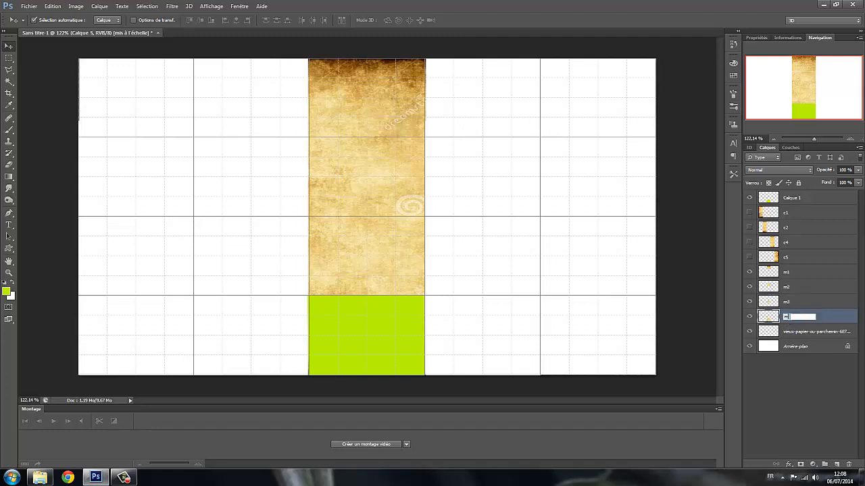
{"action": "left_click", "coordinate": [802, 394]}
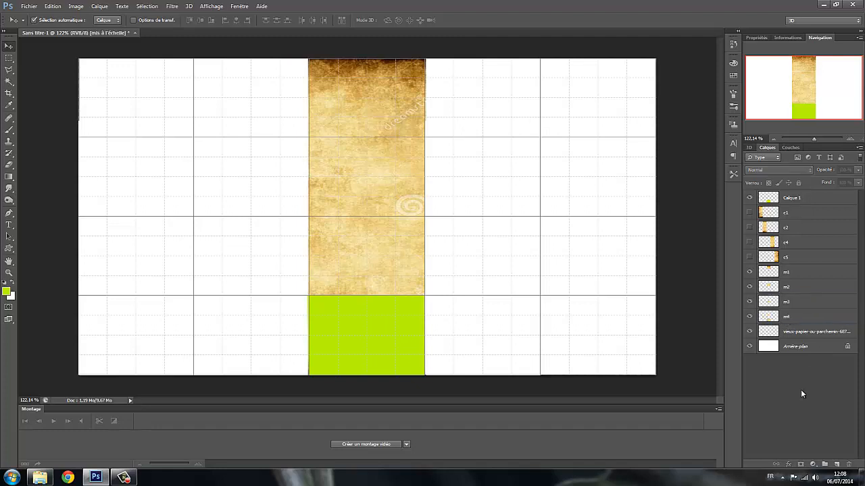
- Delete the green Calque 1 layer, the leftover vieux-papier-ou-parchemin layer and the Arrière-plan background layer
{"action": "left_click", "coordinate": [788, 199]}
{"action": "key", "text": "Delete"}
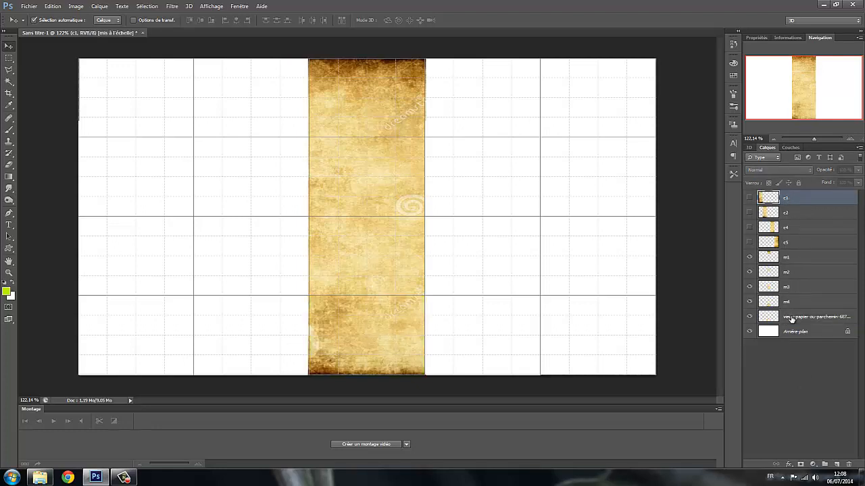
{"action": "left_click", "coordinate": [791, 319]}
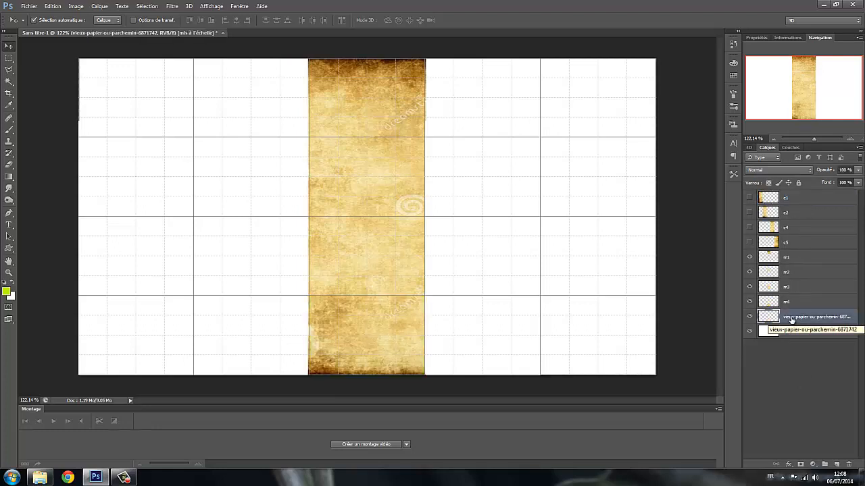
{"action": "key", "text": "Delete"}
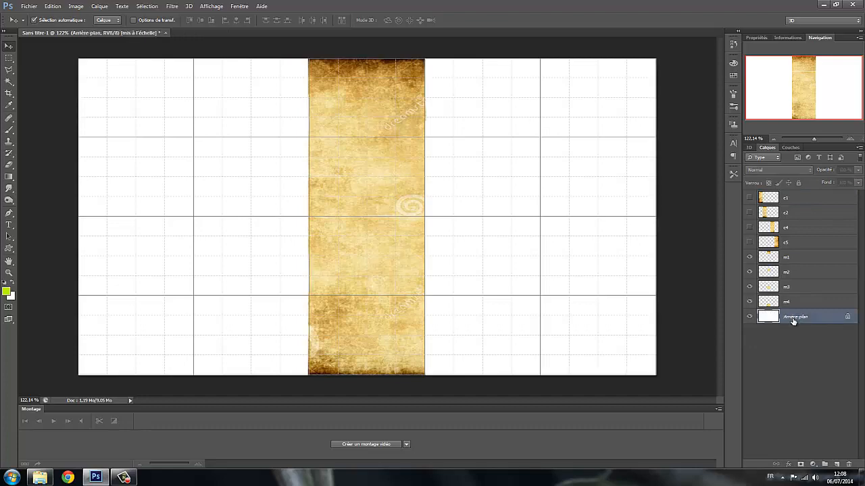
{"action": "key", "text": "Delete"}
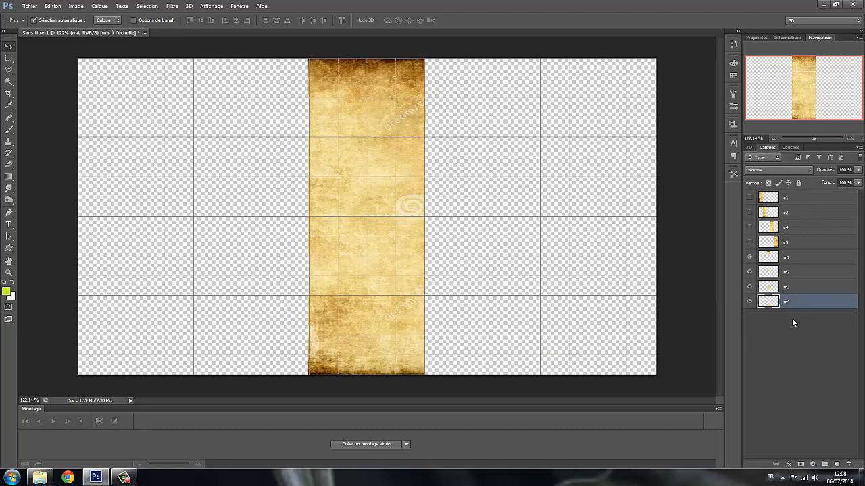
- Make the hidden strip layers c5, c4, c2 and c1 visible
{"action": "left_click", "coordinate": [749, 242]}
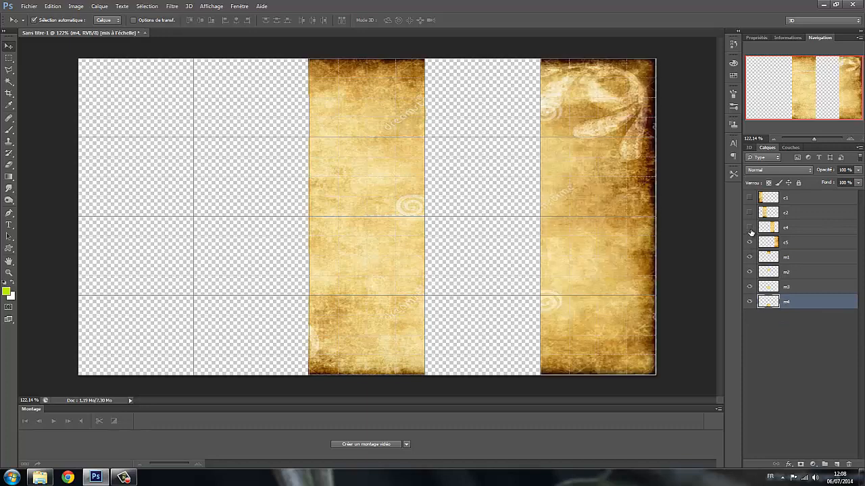
{"action": "left_click", "coordinate": [749, 227]}
{"action": "left_click", "coordinate": [749, 212]}
{"action": "left_click", "coordinate": [749, 197]}
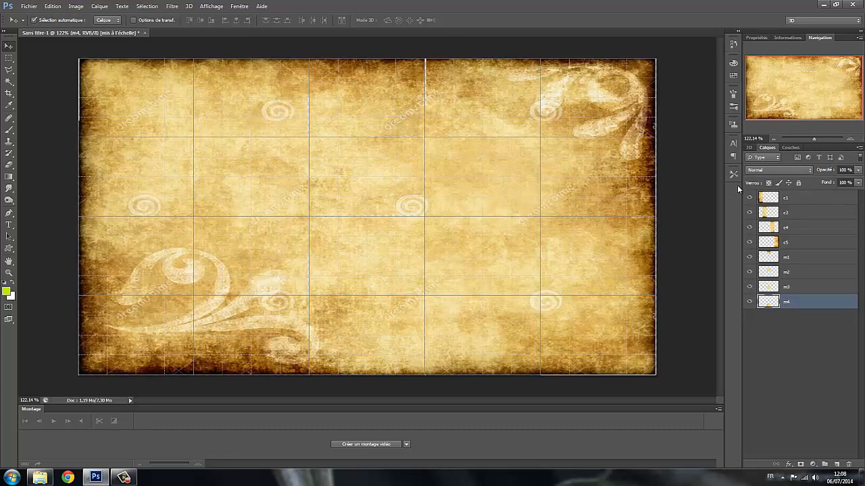
- Hide the cell layers m1 to m4 and the strip layers c5, c4, c2 and c1 one by one
{"action": "left_click", "coordinate": [748, 257]}
{"action": "left_click", "coordinate": [748, 272]}
{"action": "left_click", "coordinate": [748, 286]}
{"action": "left_click", "coordinate": [748, 302]}
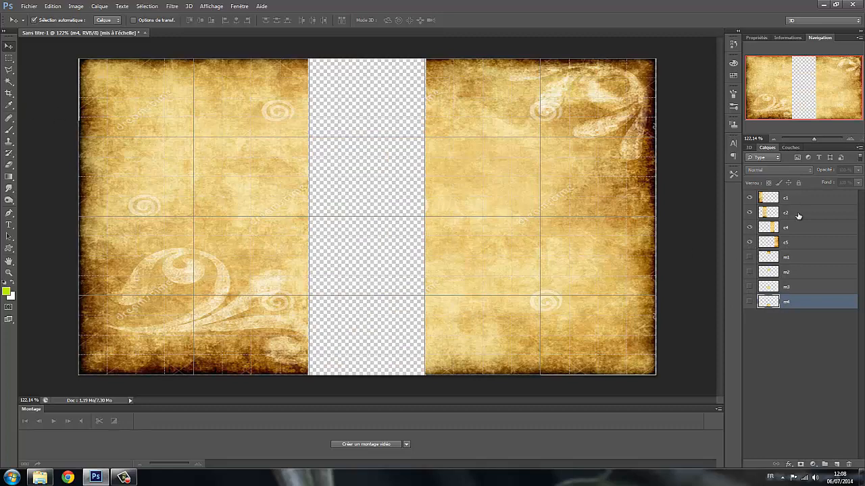
{"action": "left_click", "coordinate": [748, 242]}
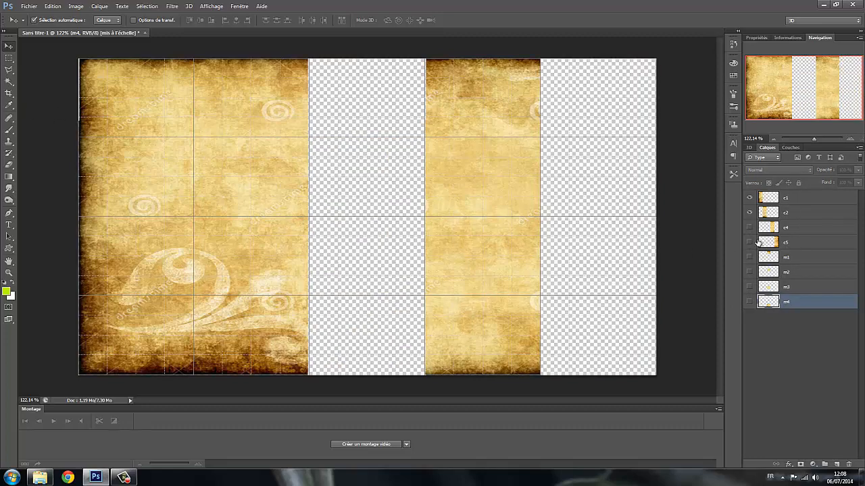
{"action": "left_click", "coordinate": [748, 227]}
{"action": "left_click", "coordinate": [748, 213]}
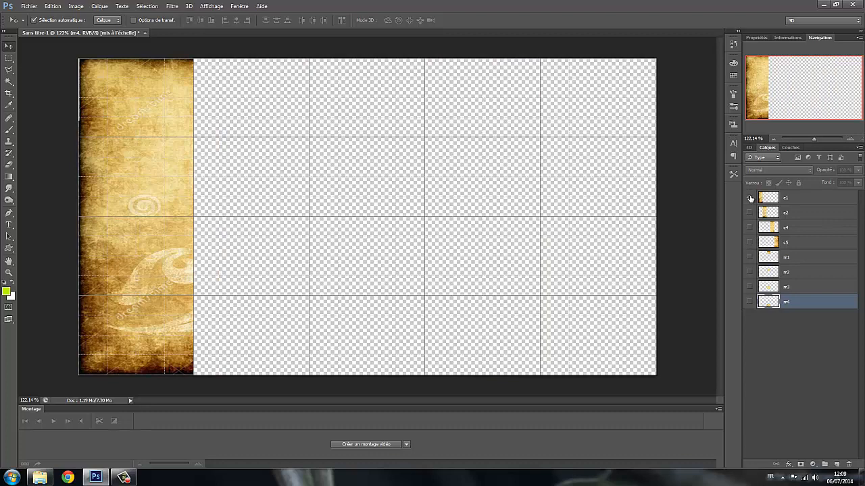
{"action": "left_click", "coordinate": [749, 198]}
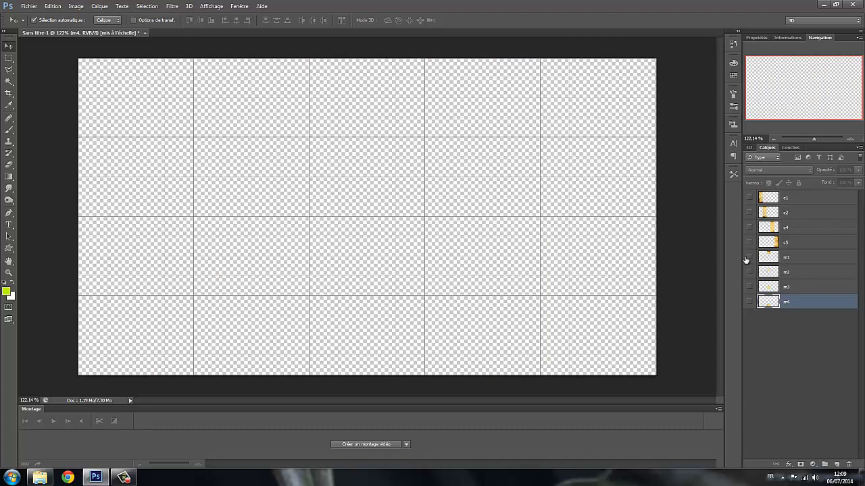
- Show the cell layers m1 to m4 again, followed by the strip layers c5, c4, c2 and c1
{"action": "left_click", "coordinate": [749, 256]}
{"action": "left_click", "coordinate": [748, 271]}
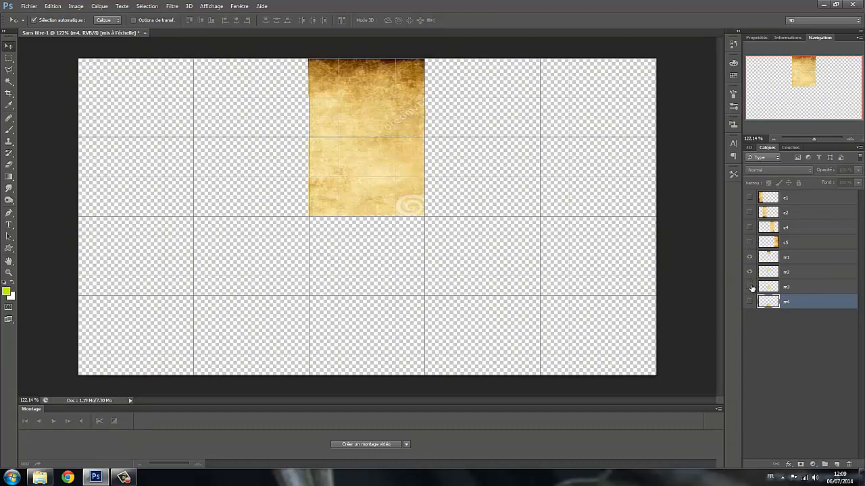
{"action": "left_click", "coordinate": [749, 287]}
{"action": "left_click", "coordinate": [749, 301]}
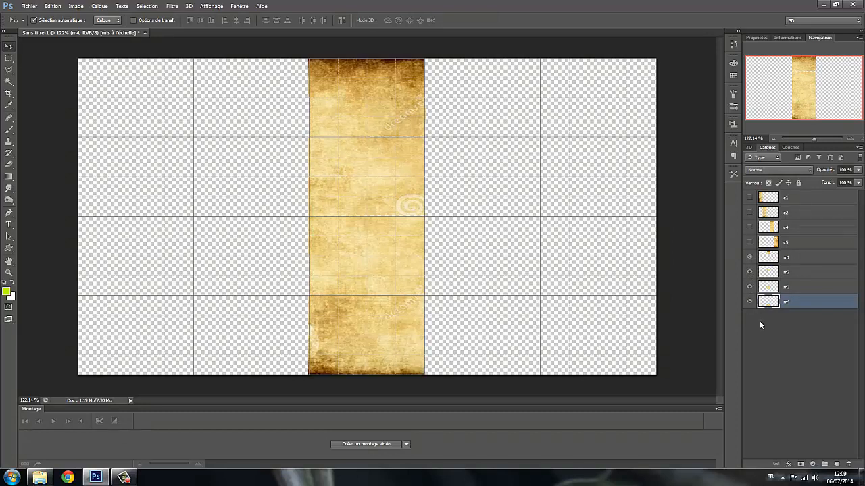
{"action": "left_click", "coordinate": [748, 242]}
{"action": "left_click", "coordinate": [748, 228]}
{"action": "left_click", "coordinate": [749, 212]}
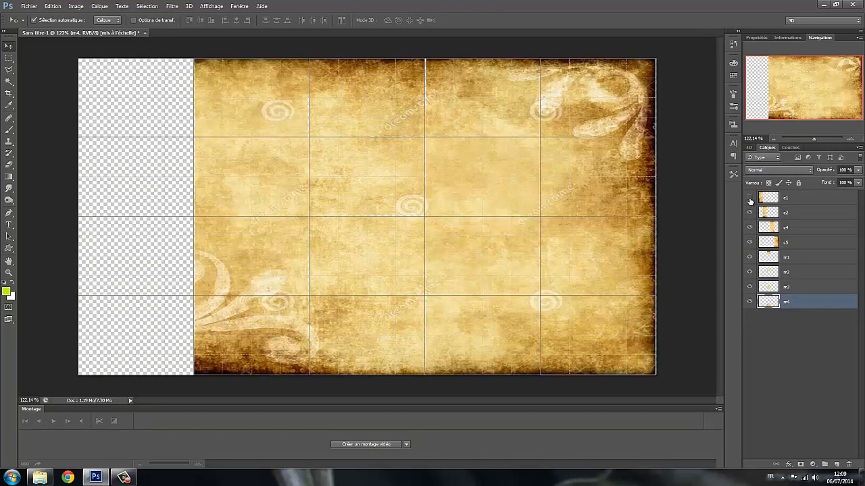
{"action": "left_click", "coordinate": [748, 197]}
- Save the document in Photoshop format as parche.psd in the parchemin folder and close the program
{"action": "left_click", "coordinate": [28, 7]}
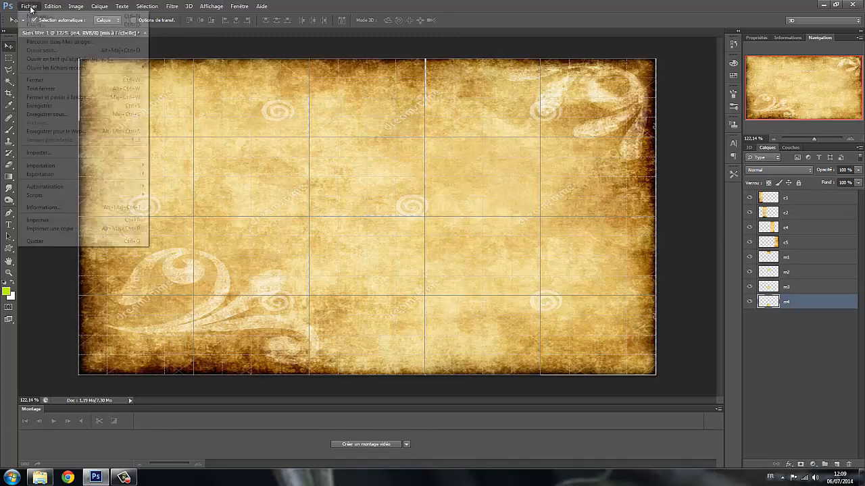
{"action": "left_click", "coordinate": [61, 114]}
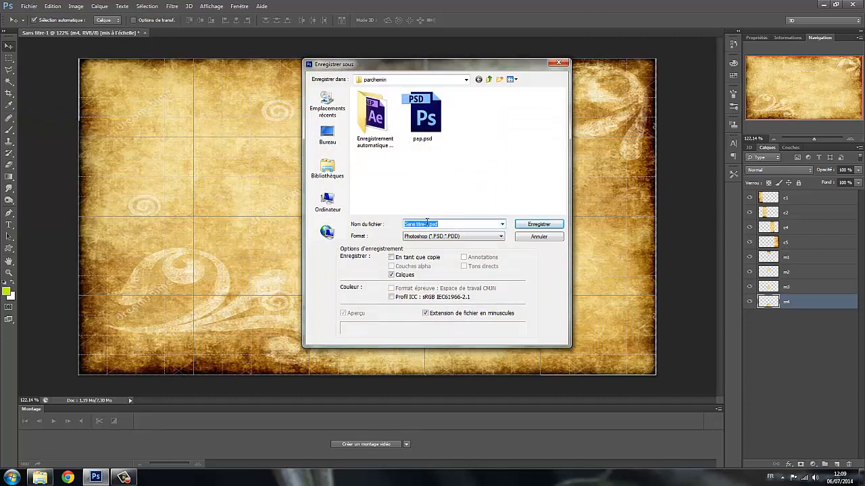
{"action": "left_click_drag", "start_coordinate": [428, 223], "coordinate": [395, 226]}
{"action": "type", "text": "parche"}
{"action": "left_click", "coordinate": [537, 225]}
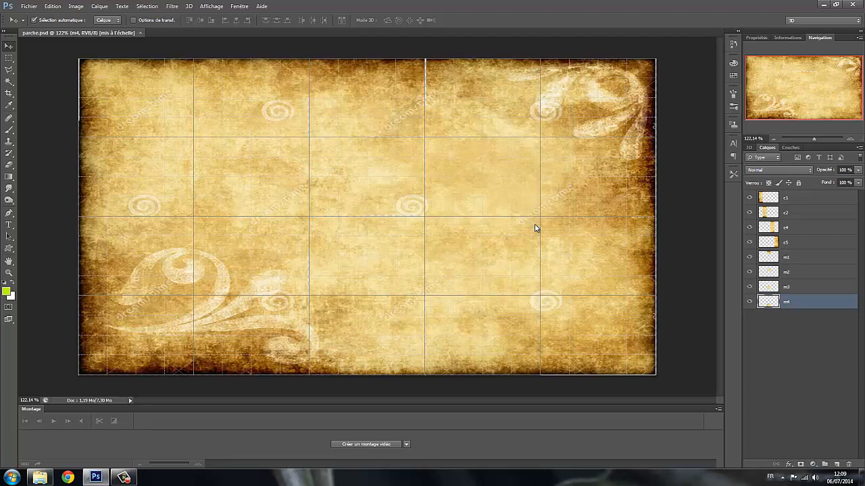
{"action": "left_click", "coordinate": [853, 4]}
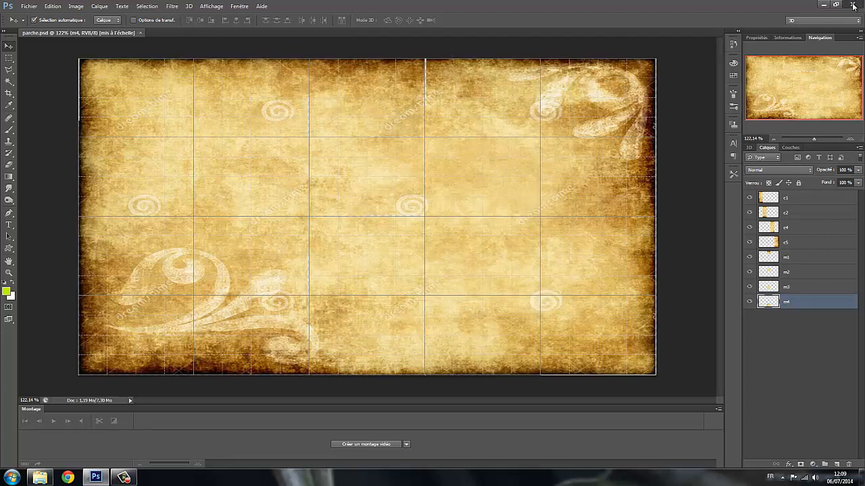